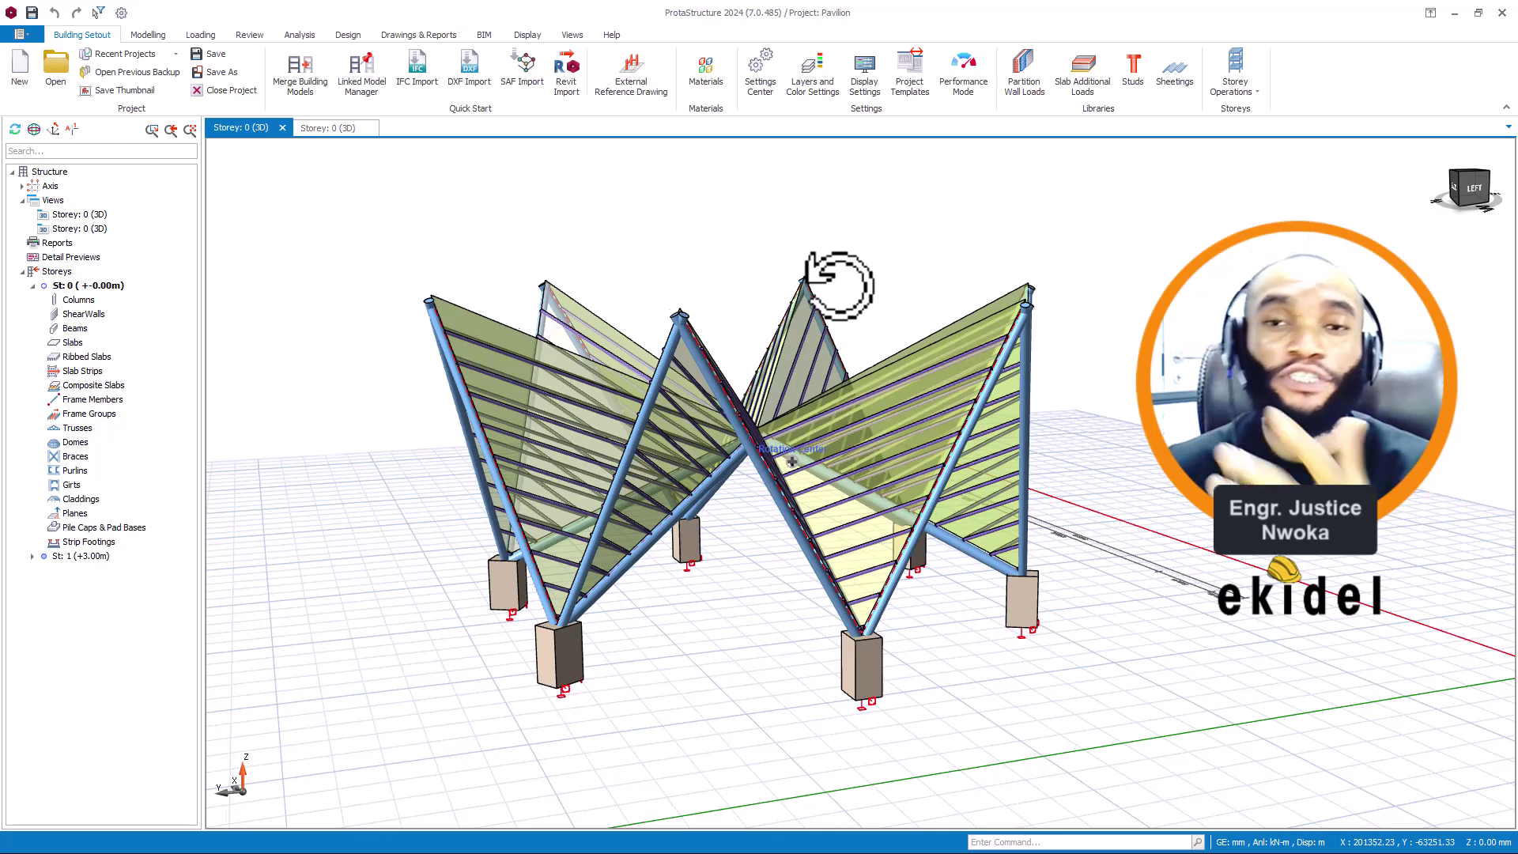
- Examine the pavilion model from several angles in the standard 3D view and in the design status view
mouse_move(838, 286)
middle_mouse_down()
mouse_move(874, 284)
mouse_move(888, 329)
mouse_move(832, 310)
mouse_move(833, 271)
mouse_move(829, 312)
middle_mouse_up()
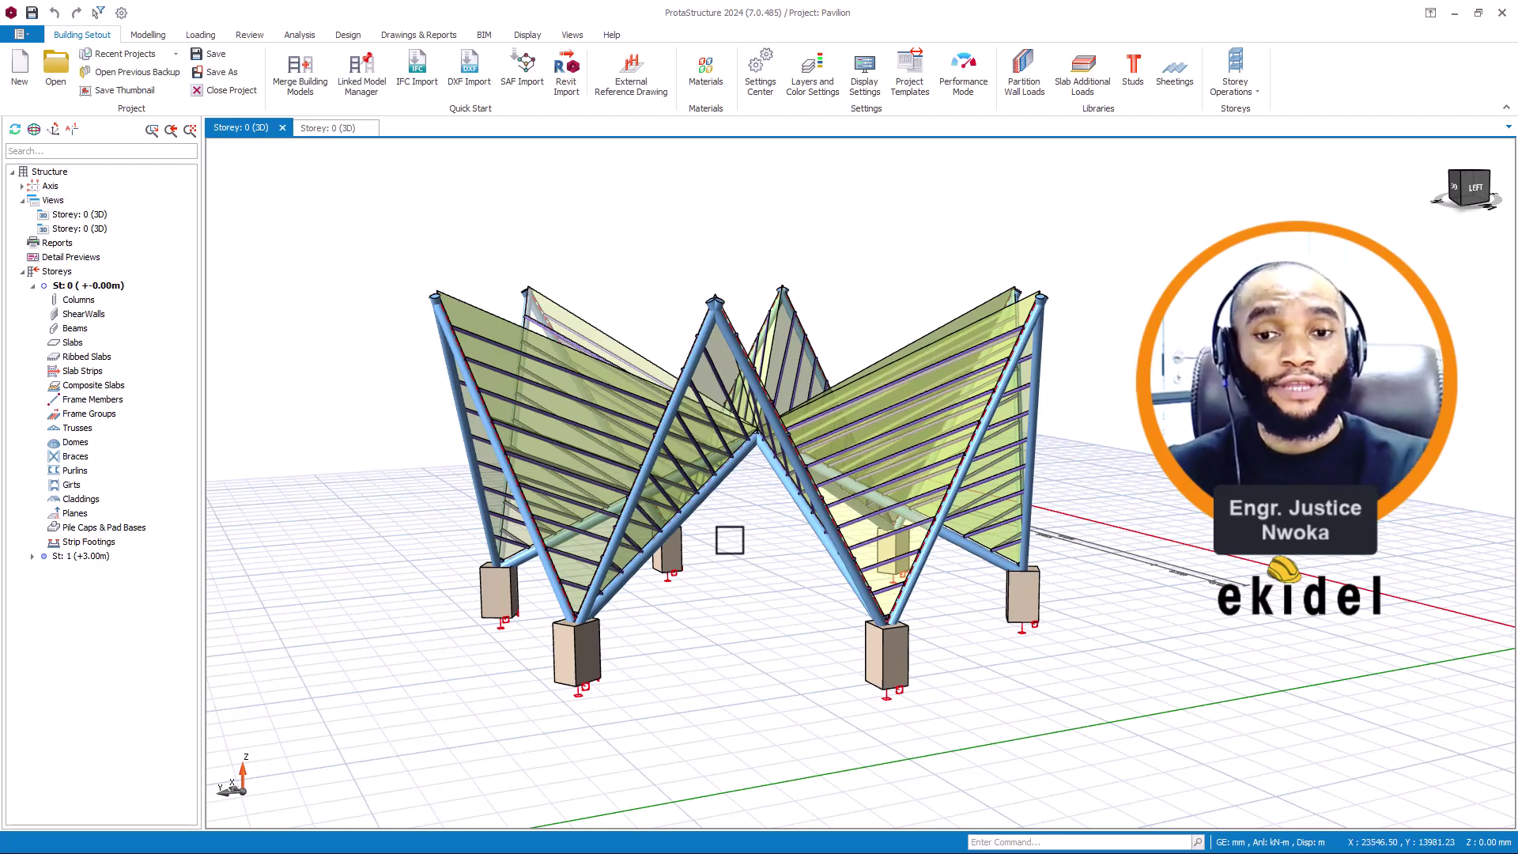
middle_click_drag(730, 549, 694, 542)
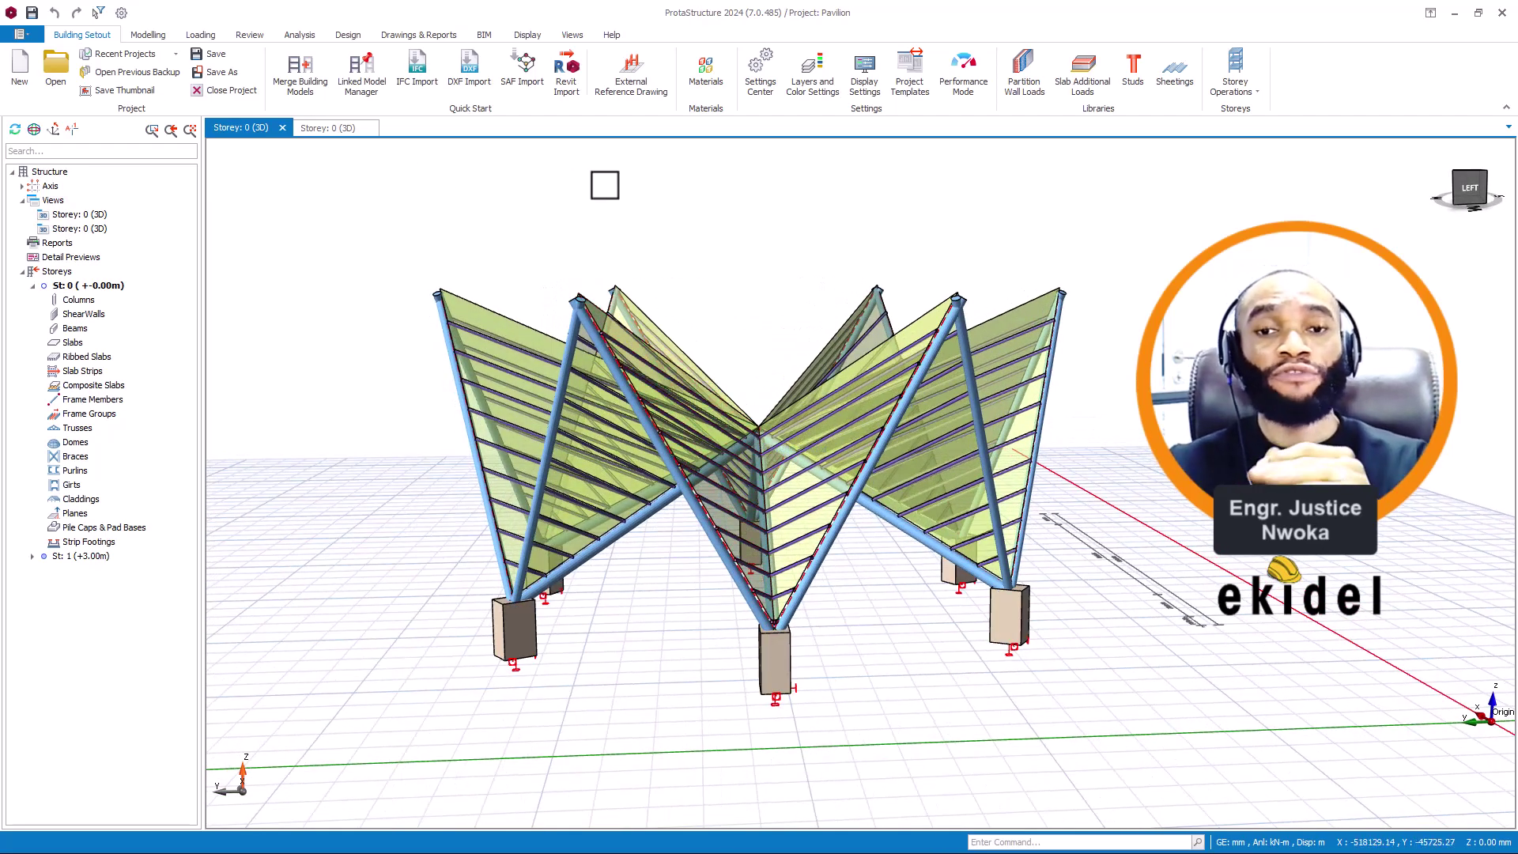
left_click(340, 129)
mouse_move(925, 372)
middle_mouse_down()
mouse_move(735, 406)
mouse_move(724, 439)
mouse_move(712, 424)
mouse_move(813, 406)
mouse_move(688, 424)
mouse_move(699, 427)
middle_mouse_up()
mouse_move(932, 322)
middle_mouse_down()
mouse_move(888, 305)
mouse_move(793, 315)
mouse_move(833, 304)
mouse_move(873, 325)
mouse_move(927, 312)
mouse_move(950, 326)
mouse_move(945, 310)
middle_mouse_up()
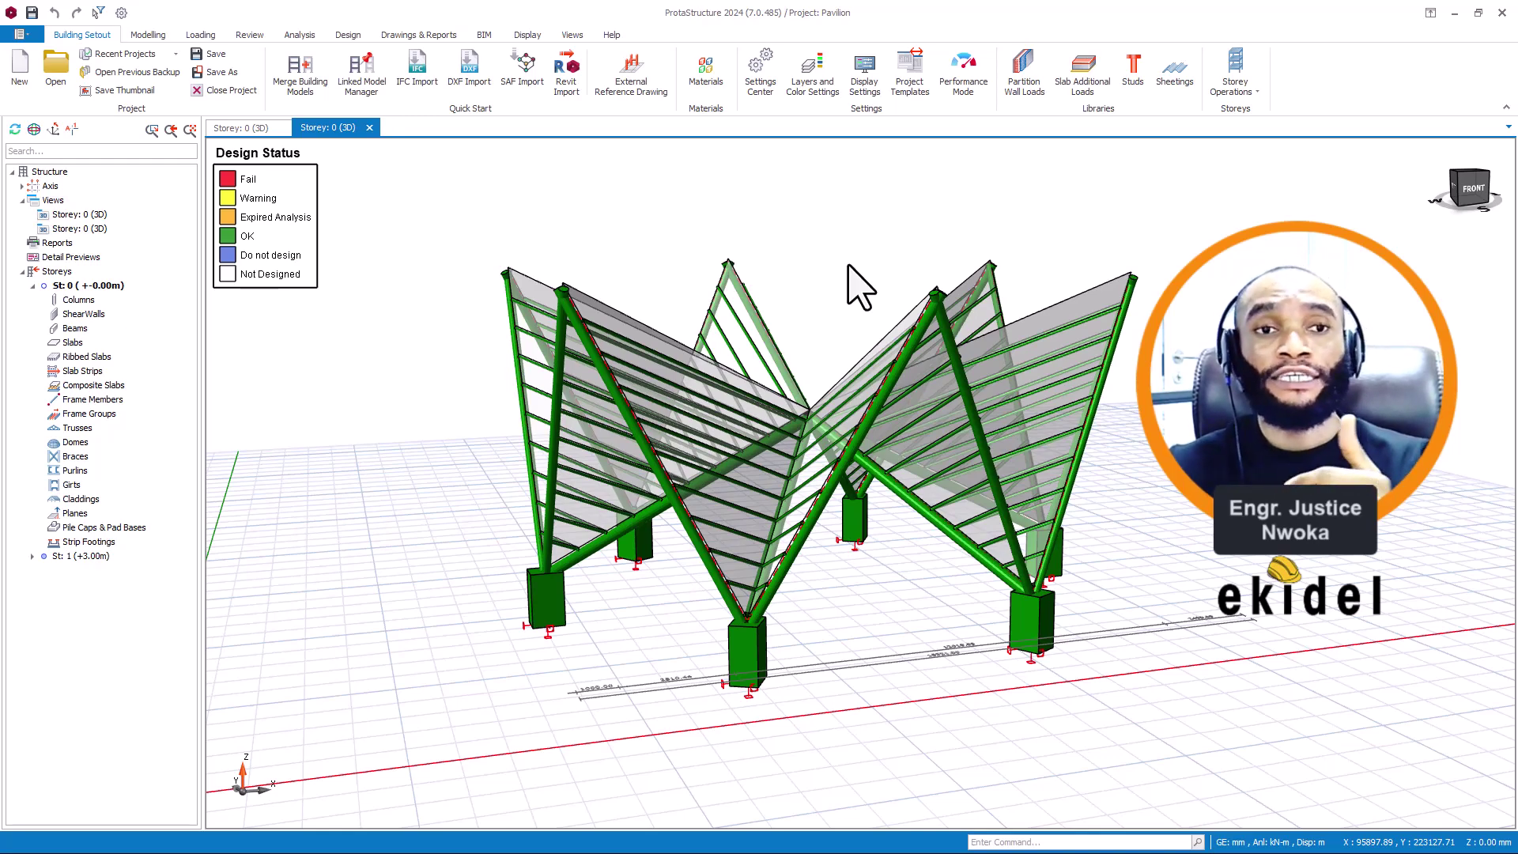
left_click(253, 129)
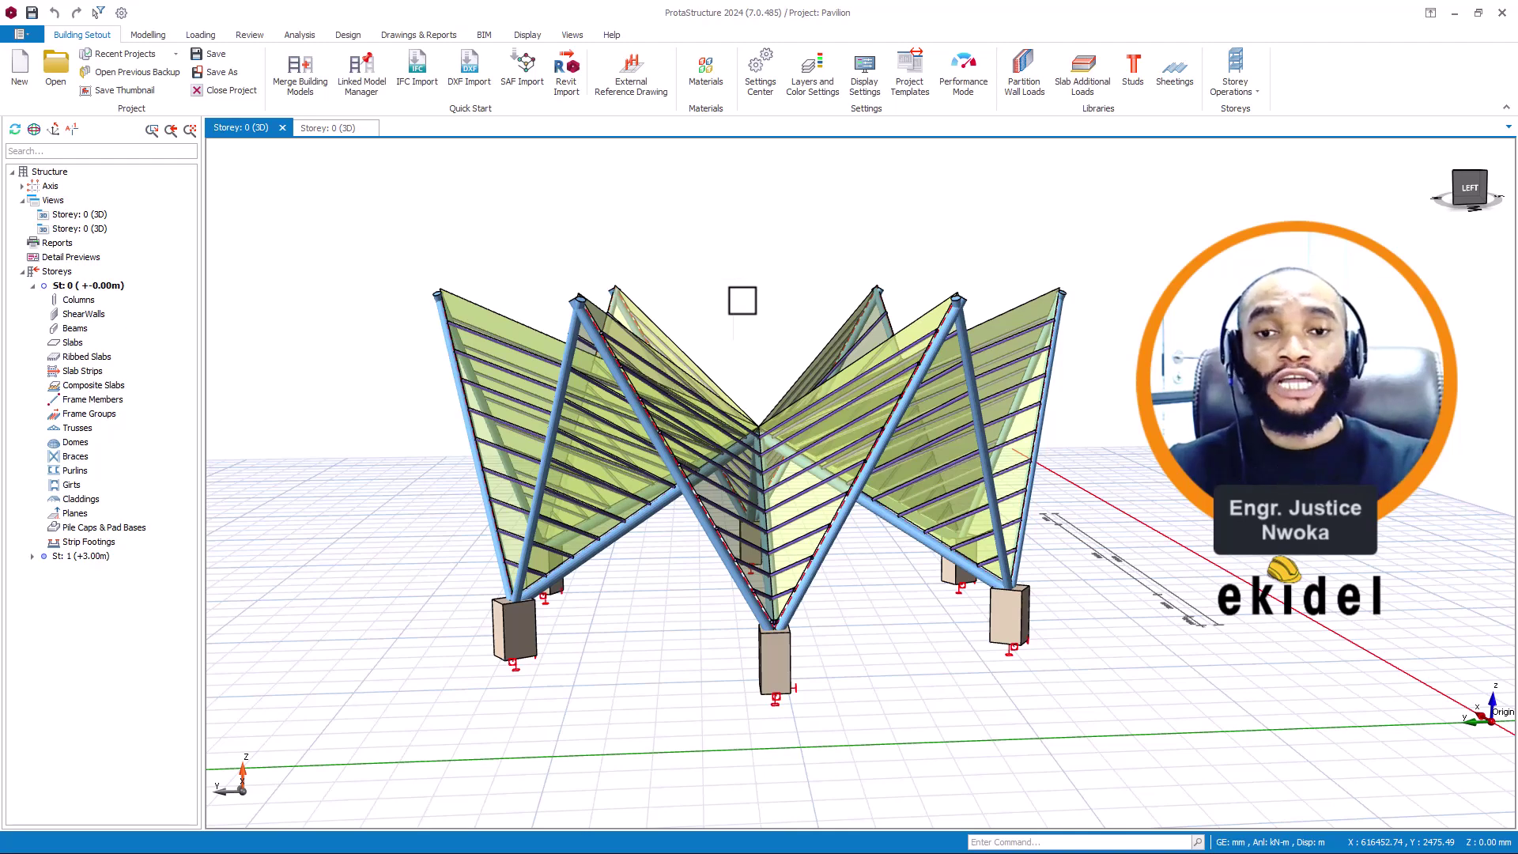
scroll(753, 364, "up", 1)
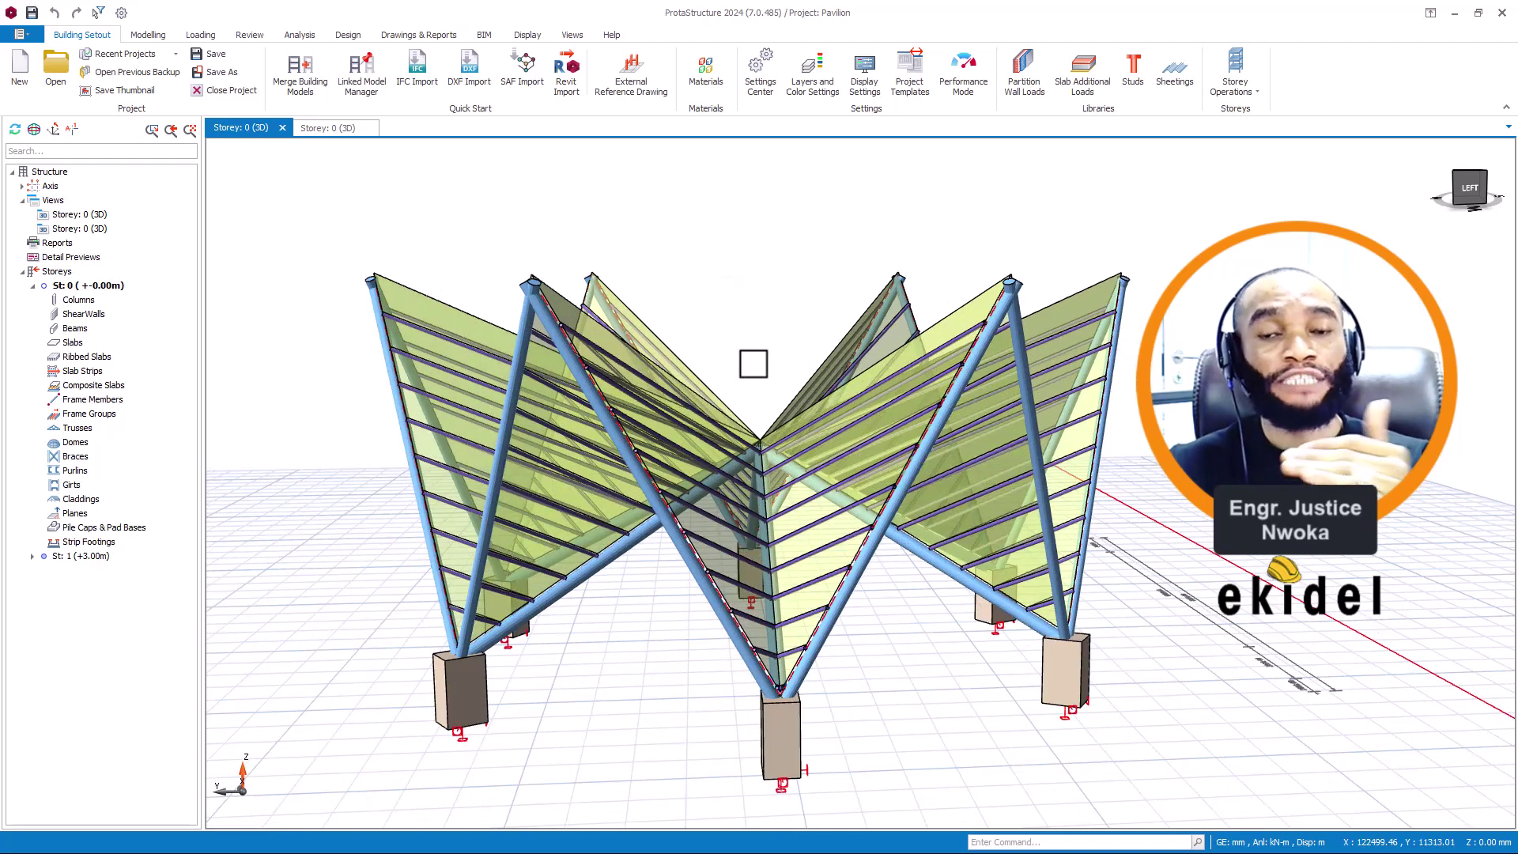
- Inspect the design status colours of the pavilion's members and footings, close up and from different sides
left_click(327, 127)
scroll(823, 359, "up", 3)
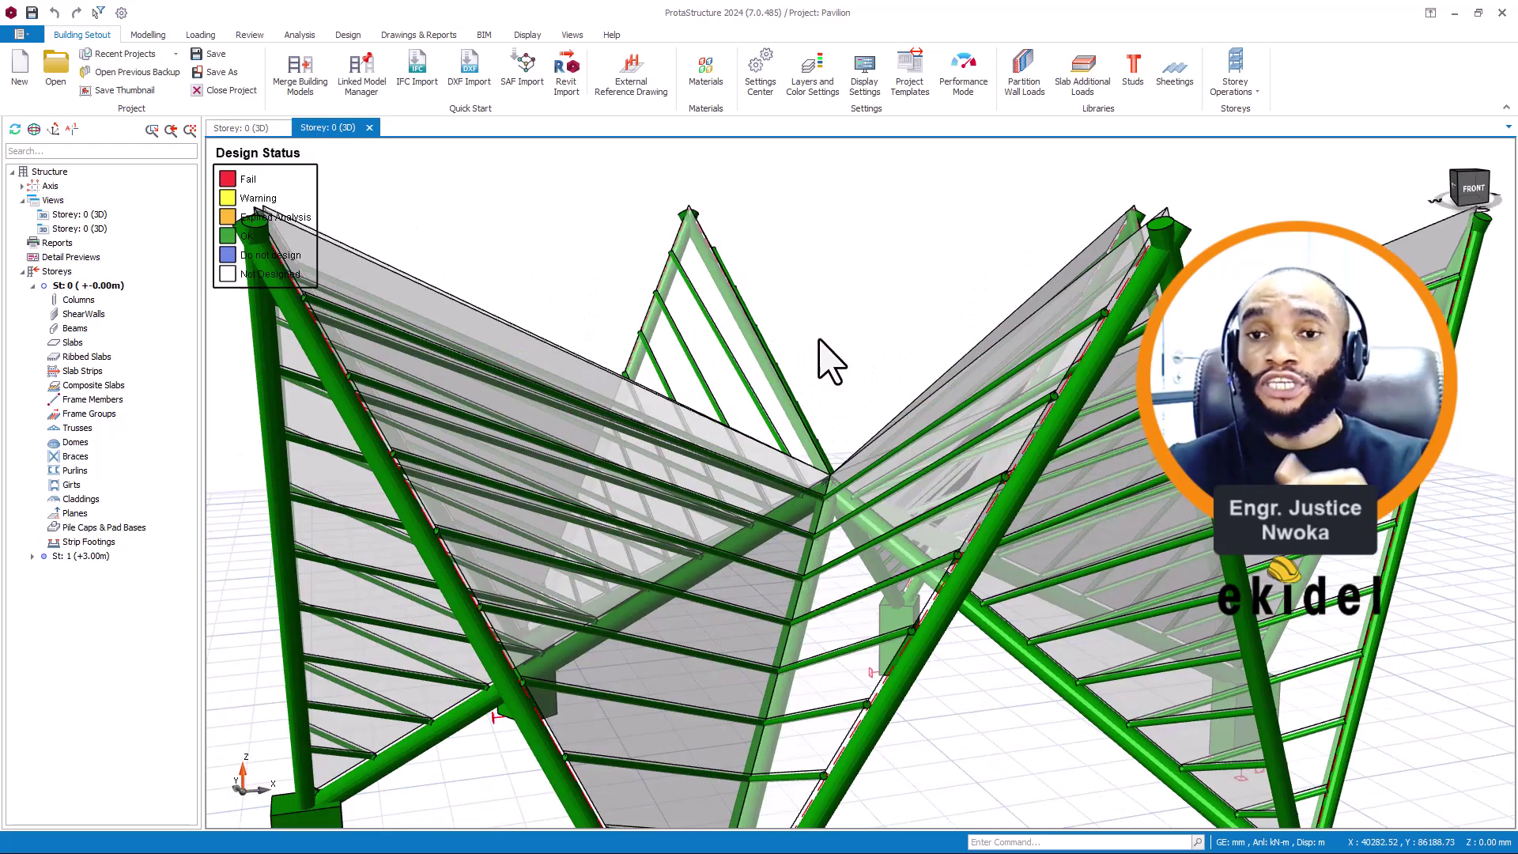
scroll(800, 360, "down", 6)
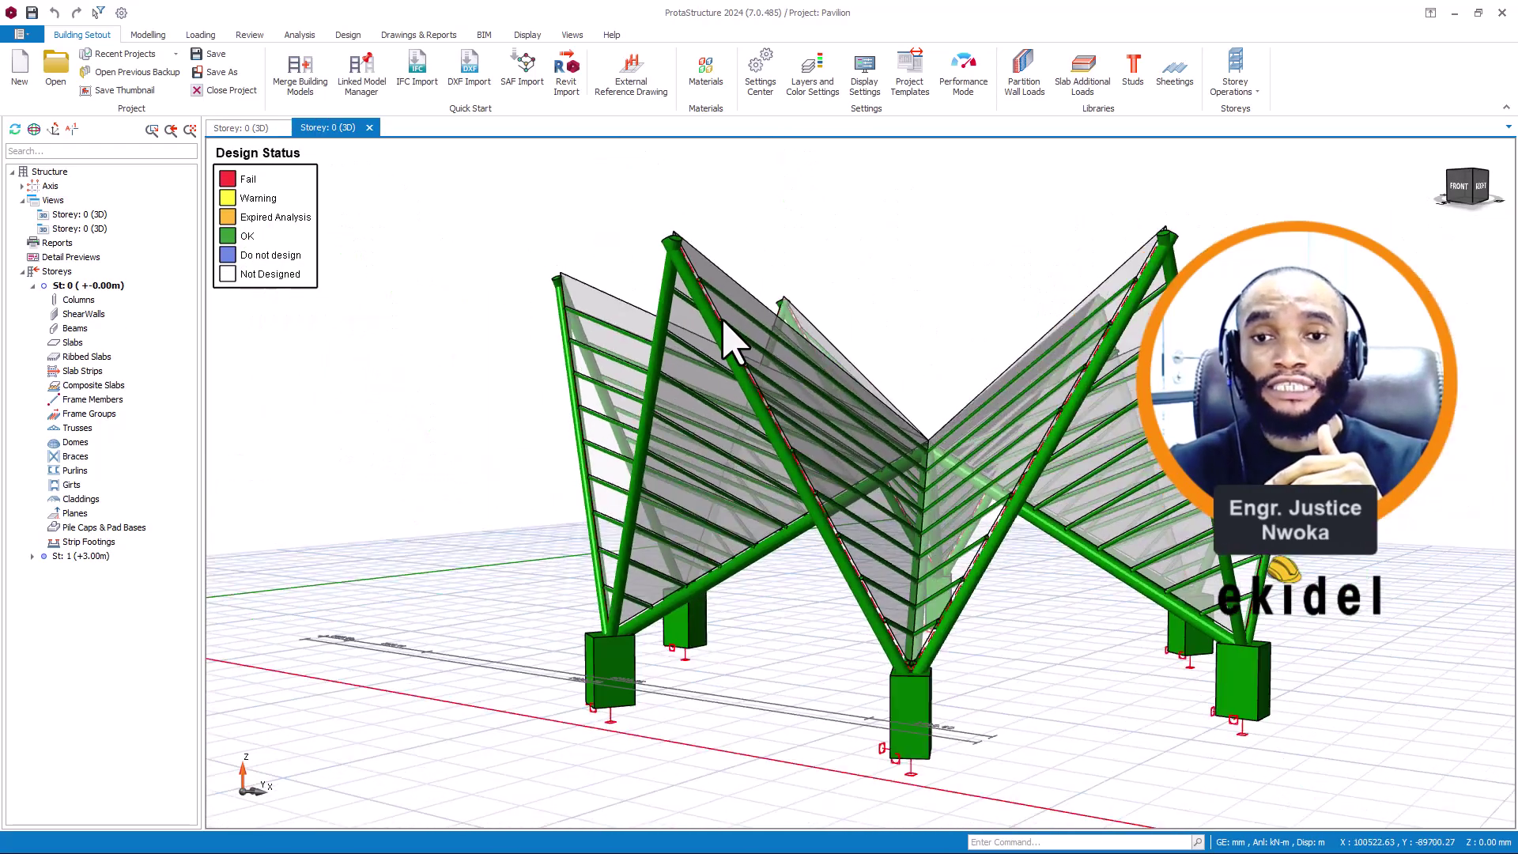
mouse_move(983, 542)
middle_mouse_down()
mouse_move(921, 537)
mouse_move(918, 518)
mouse_move(938, 515)
middle_mouse_up()
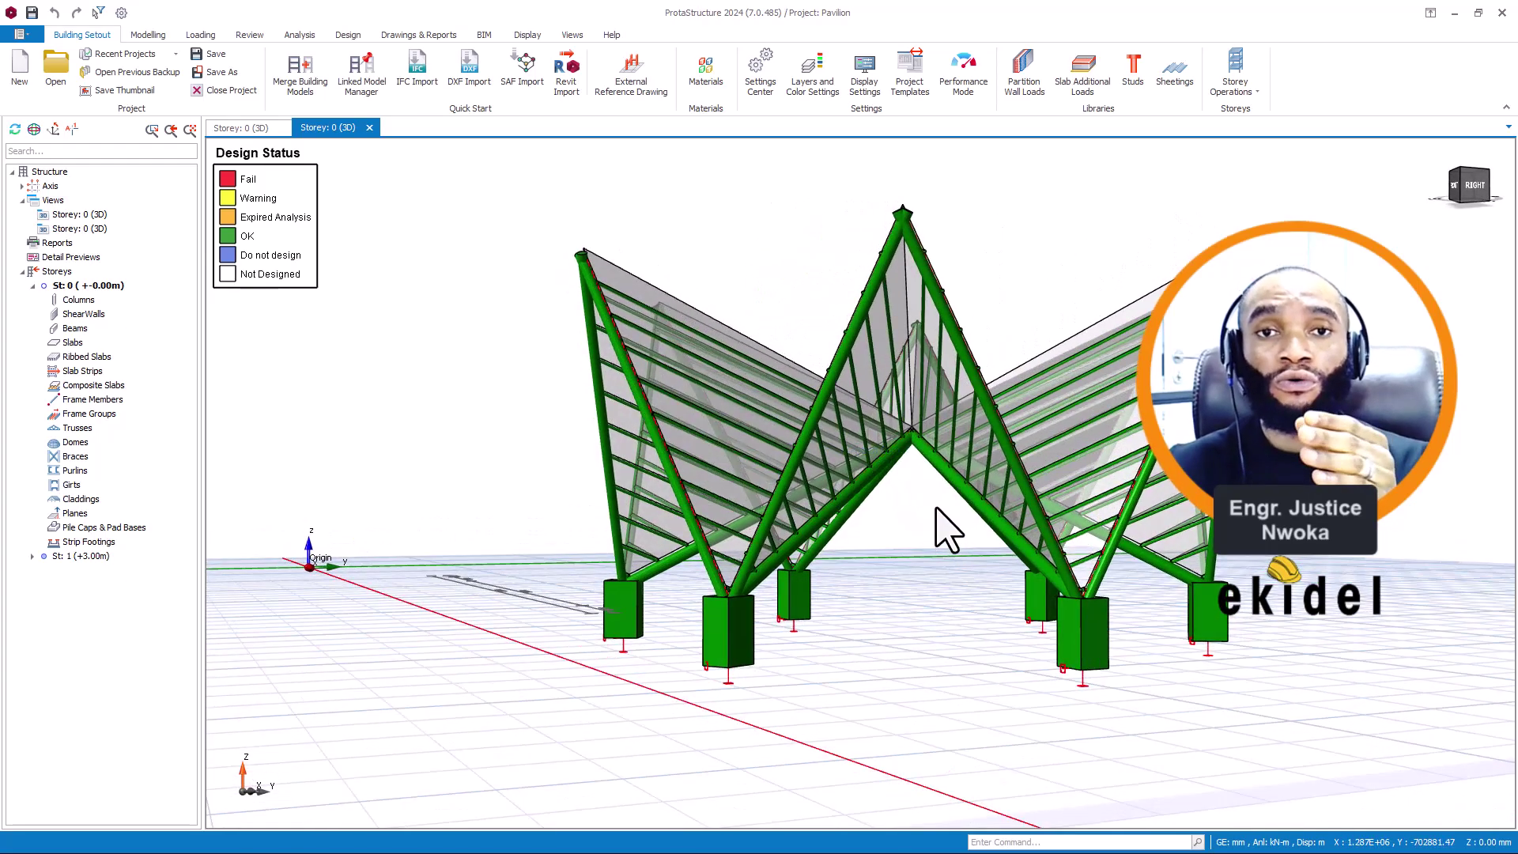
middle_click_drag(850, 262, 767, 288)
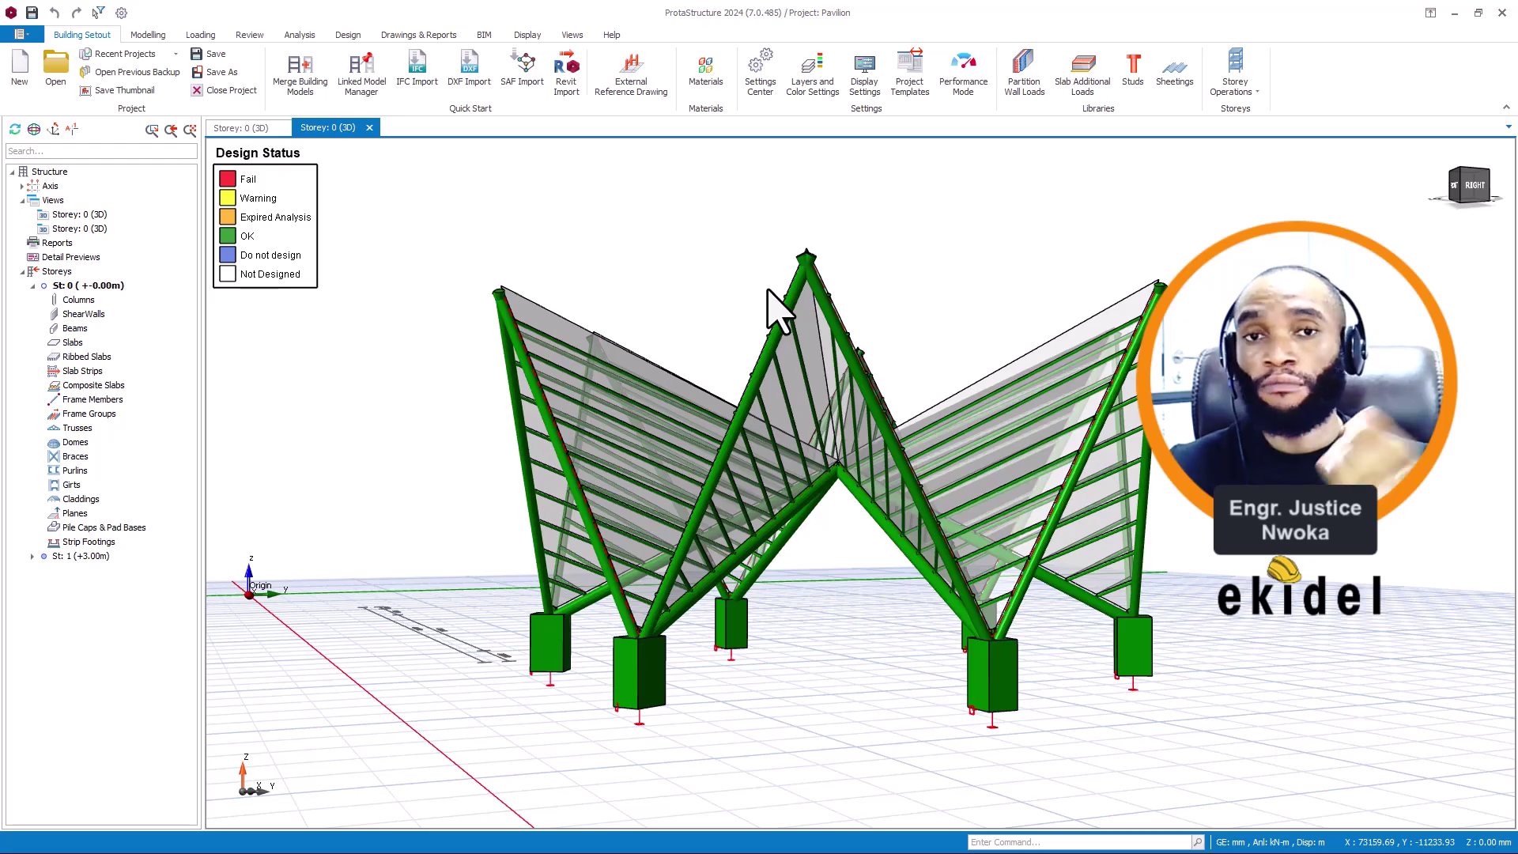
scroll(863, 454, "up", 4)
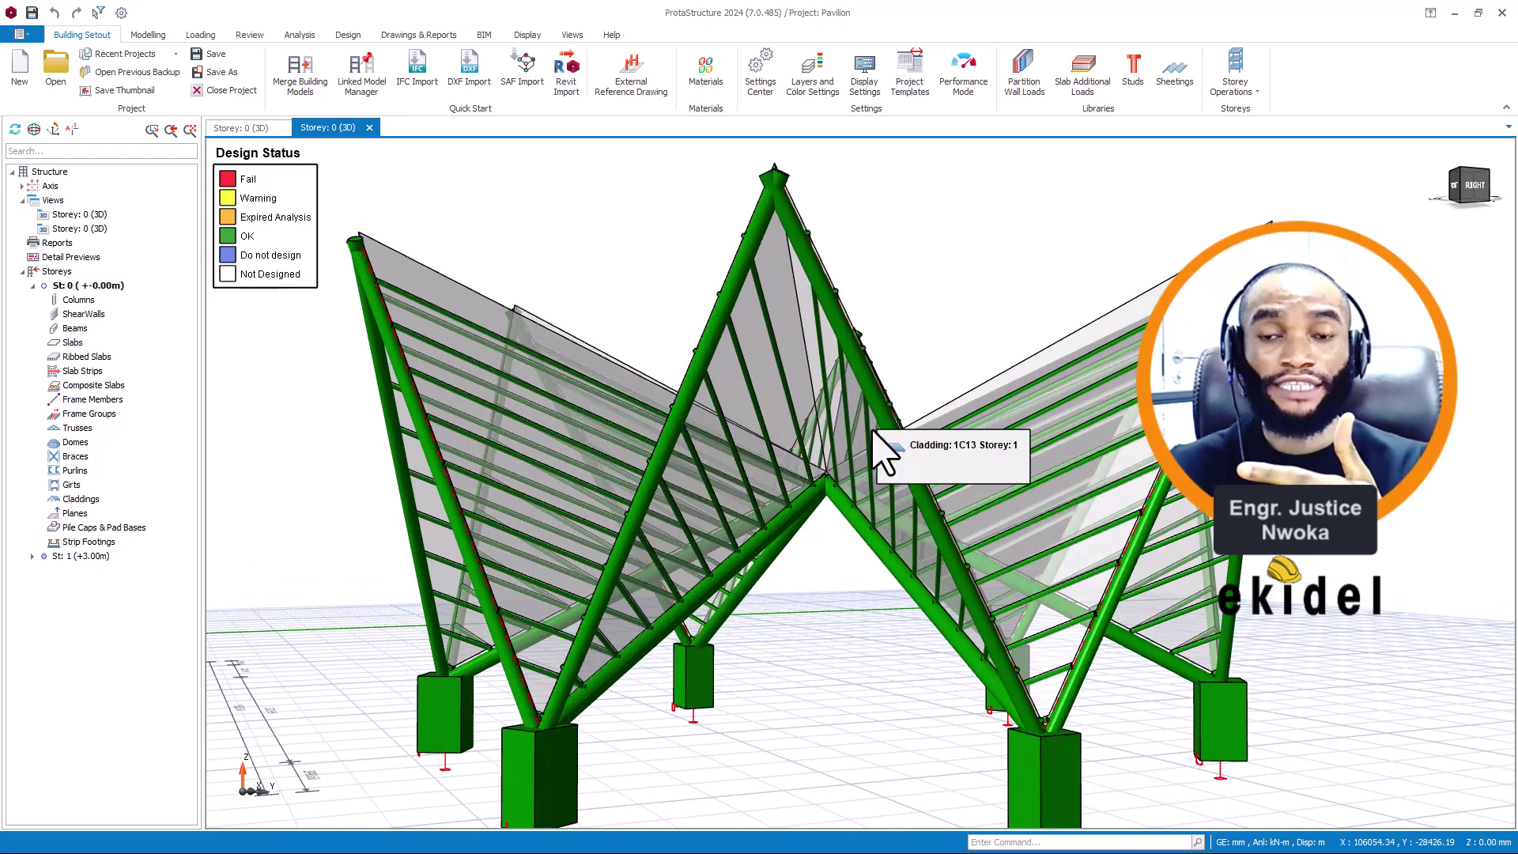
mouse_move(864, 467)
middle_mouse_down("shift")
mouse_move(864, 484)
mouse_move(887, 456)
middle_mouse_up("shift")
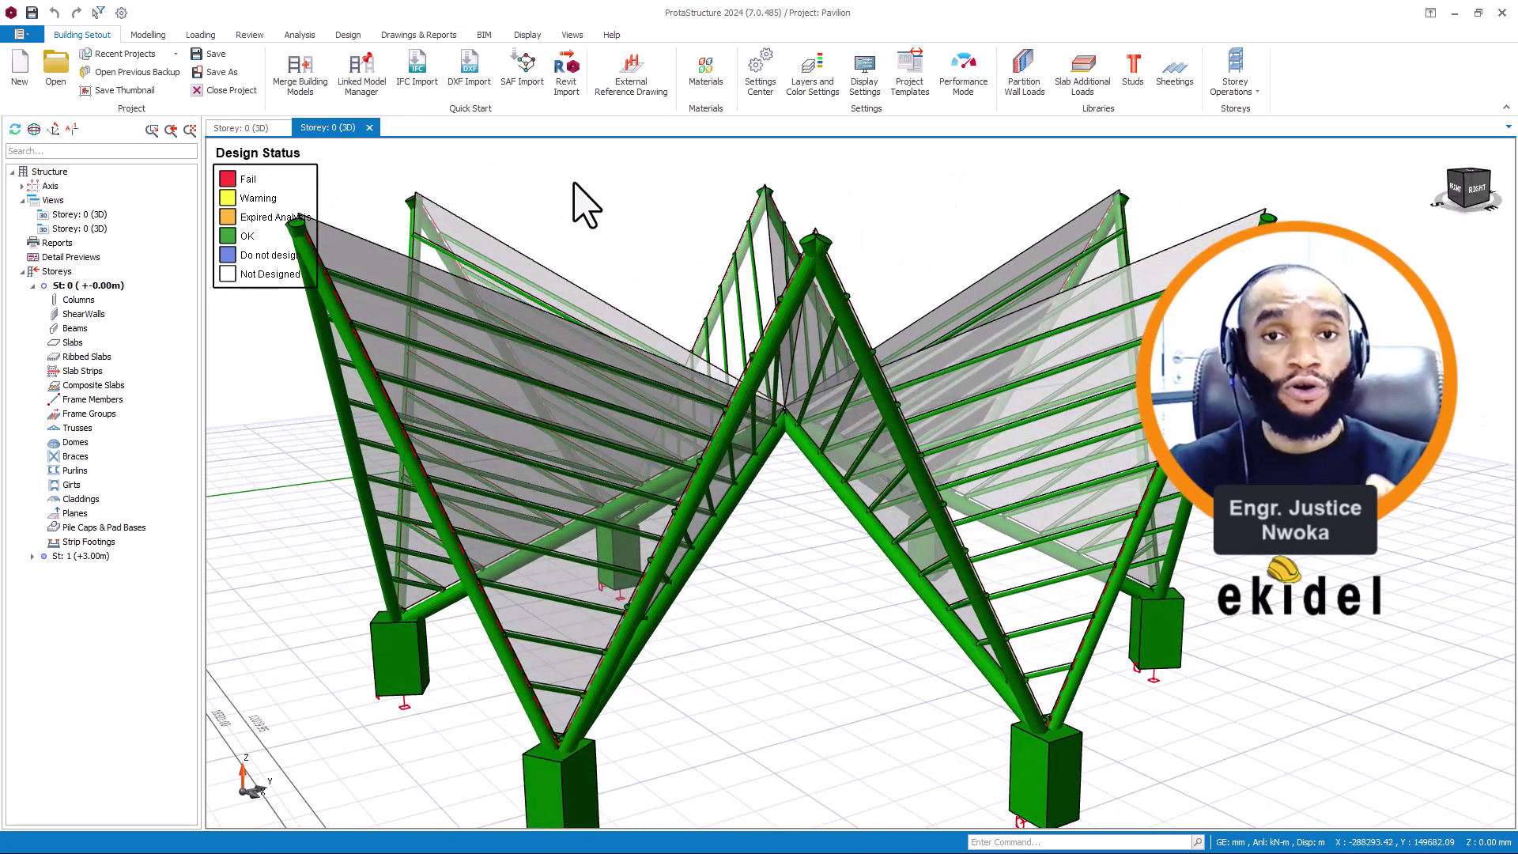
- Return to the standard 3D model view and make storey St: 1 (+3.00m) active for modelling
left_click(250, 130)
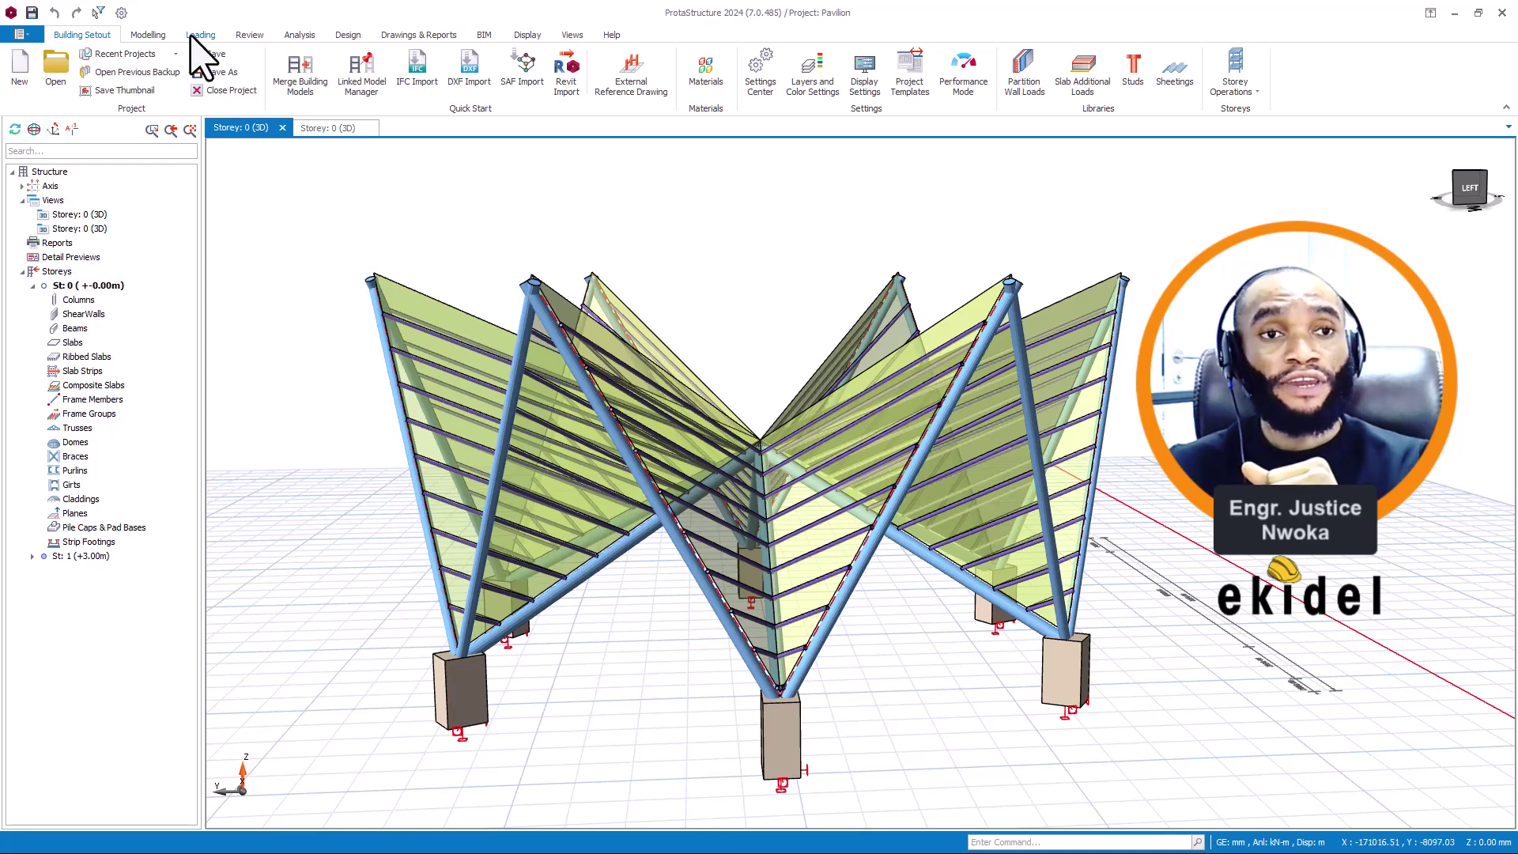
left_click(148, 35)
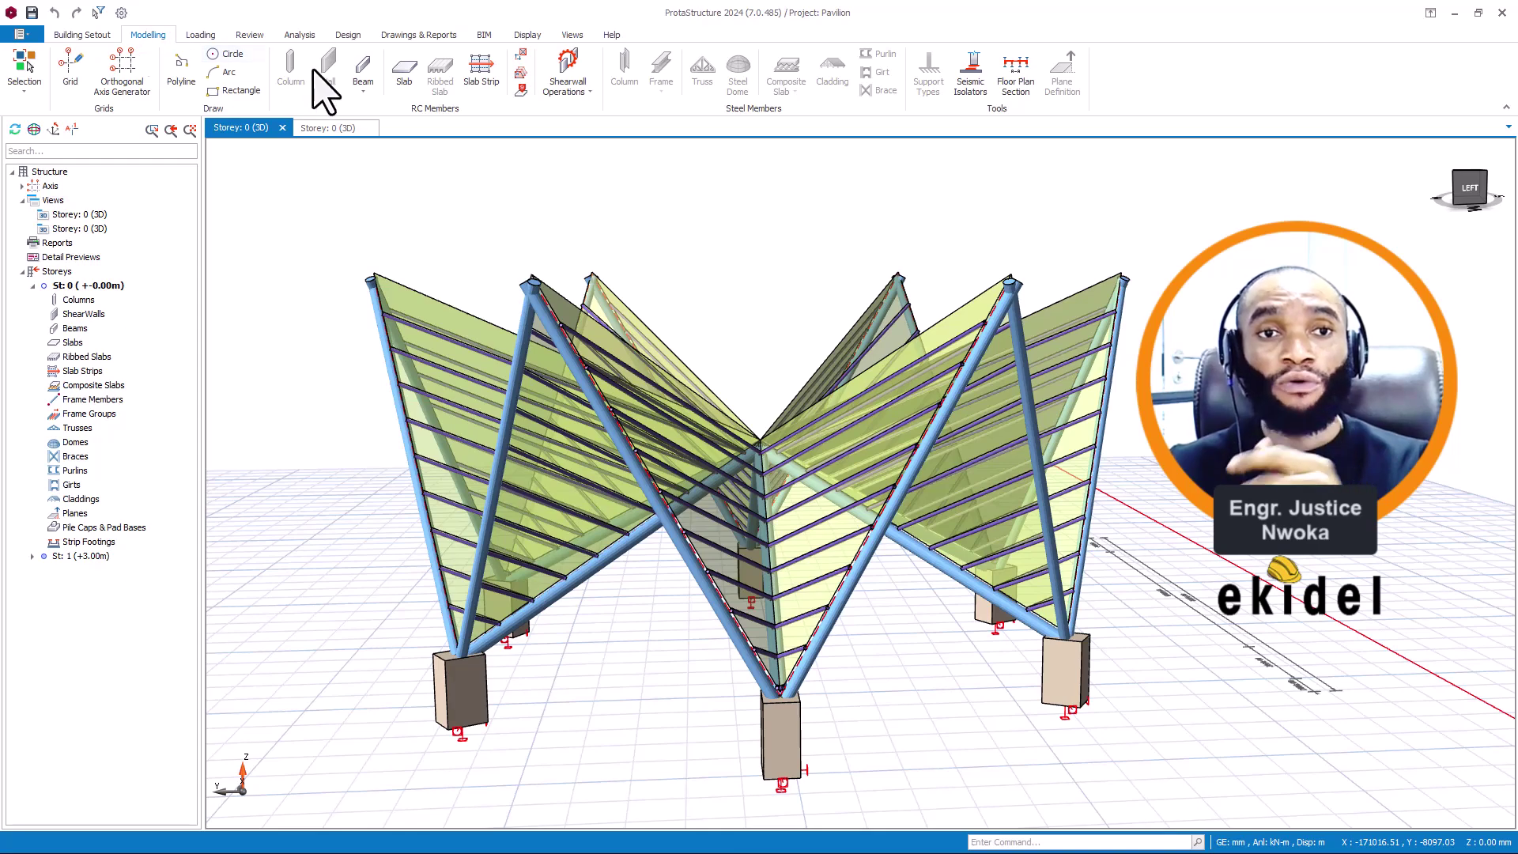
double_click(96, 557)
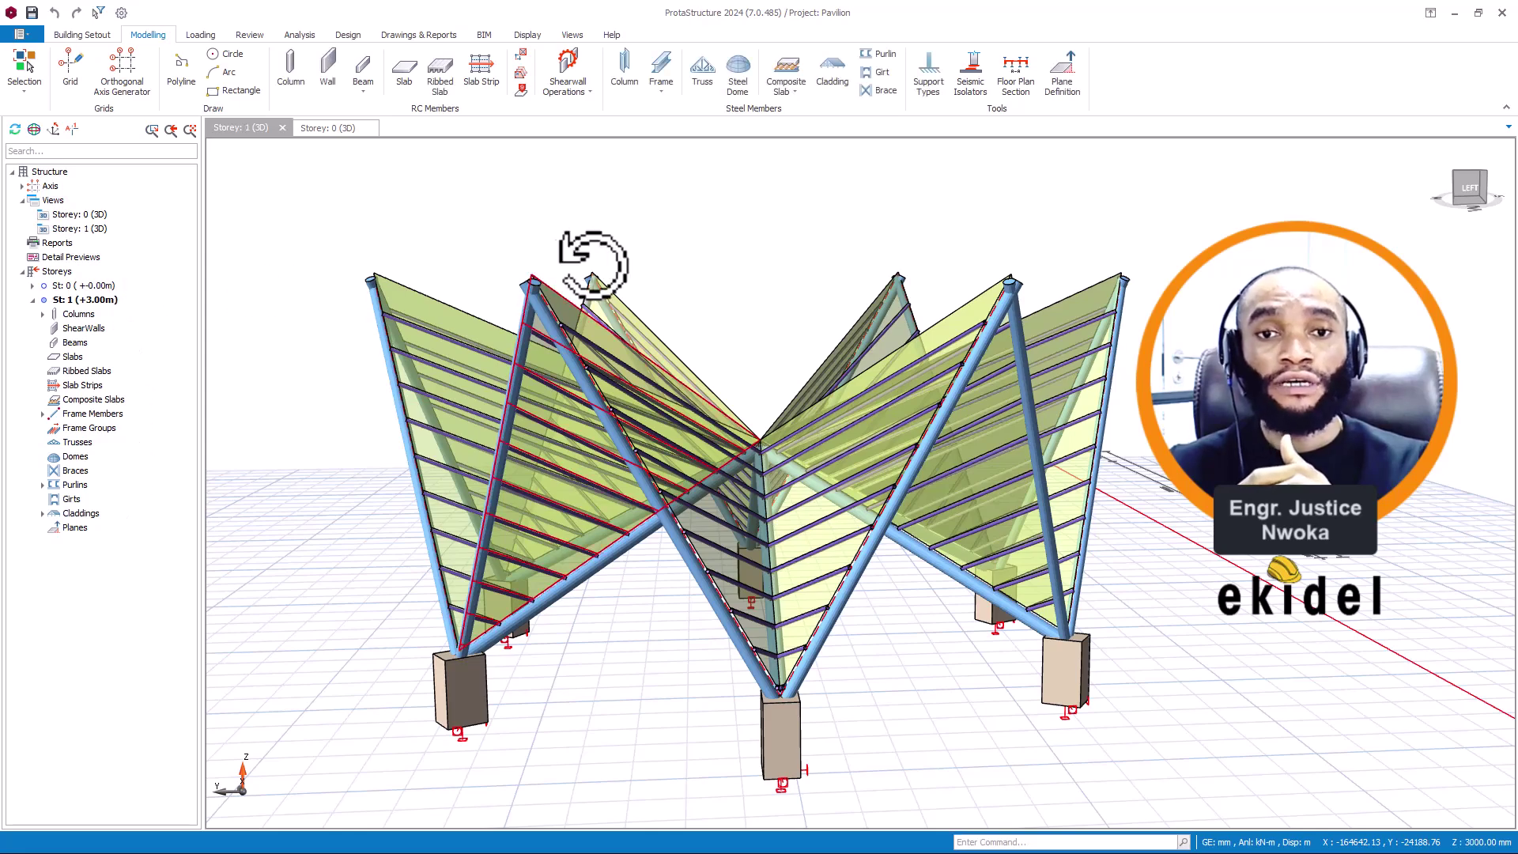
left_click_drag(615, 264, 508, 230)
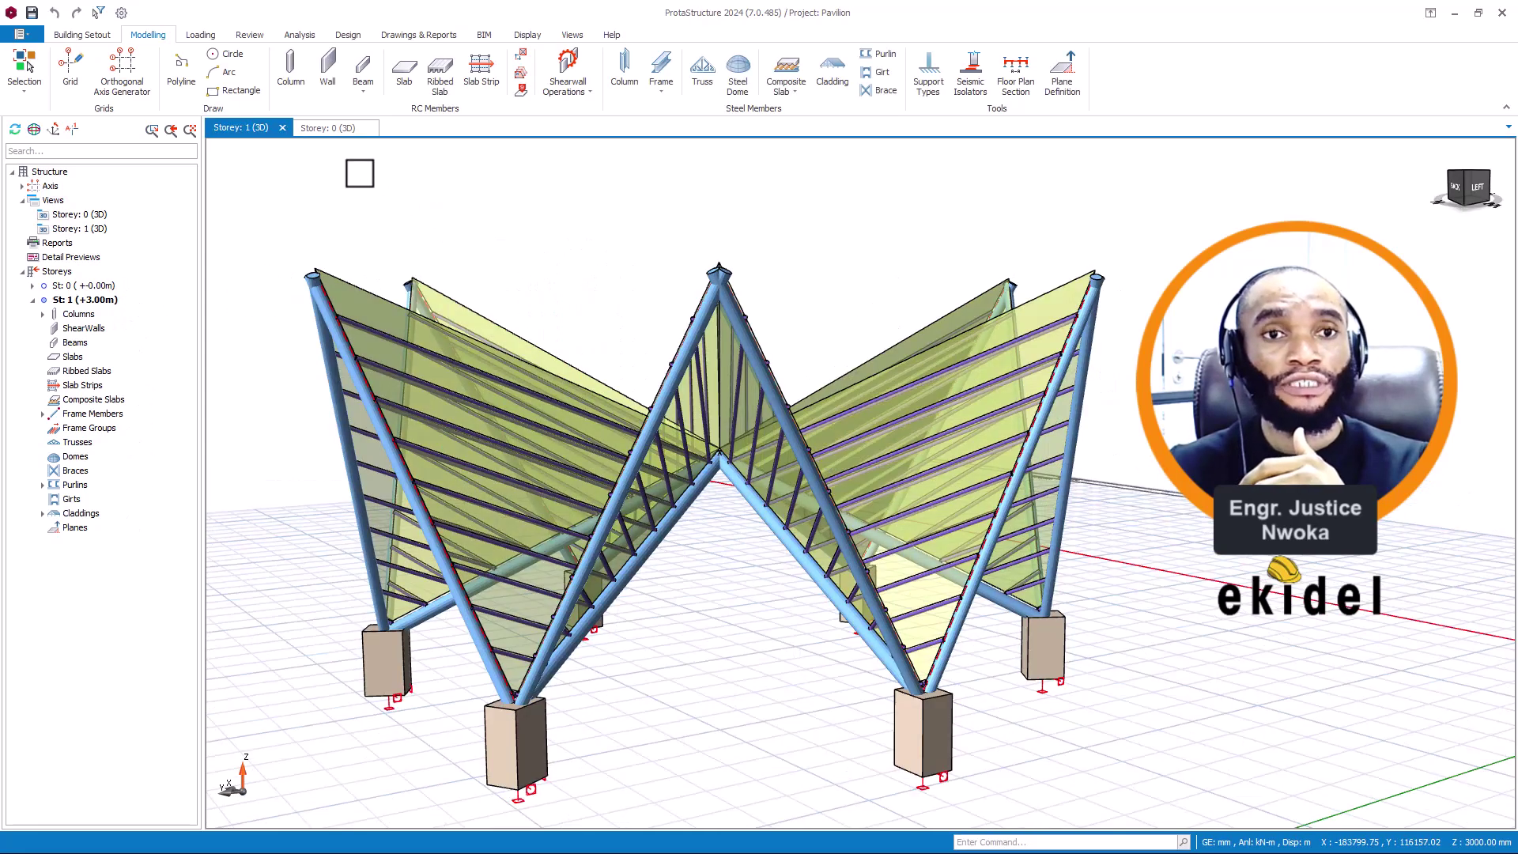
- Open the properties of the reinforced-concrete Wall tool to view its general settings, without inserting a wall
left_click(331, 67)
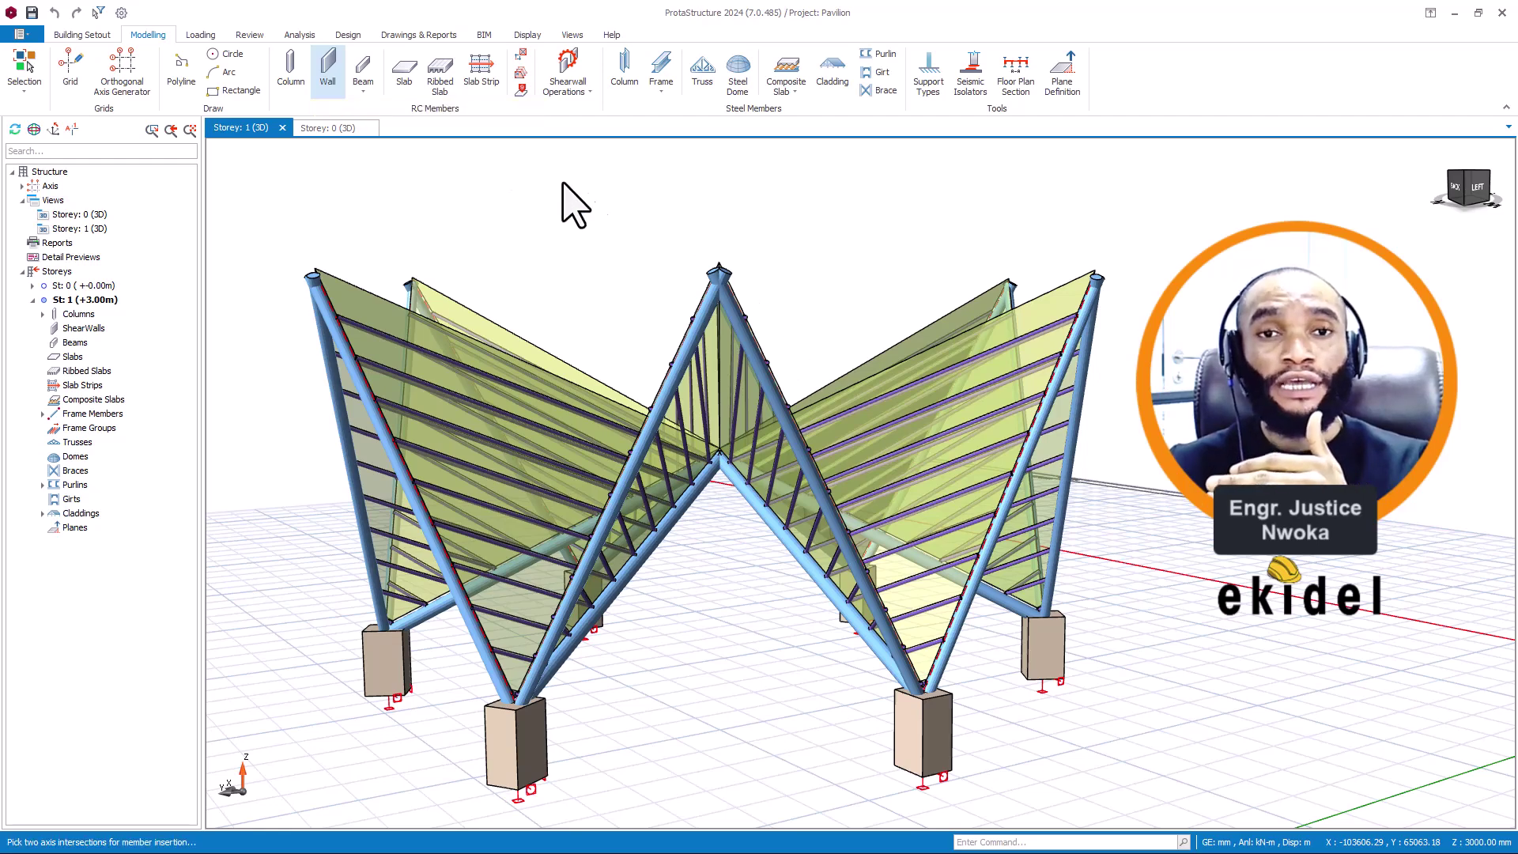
left_click(330, 66)
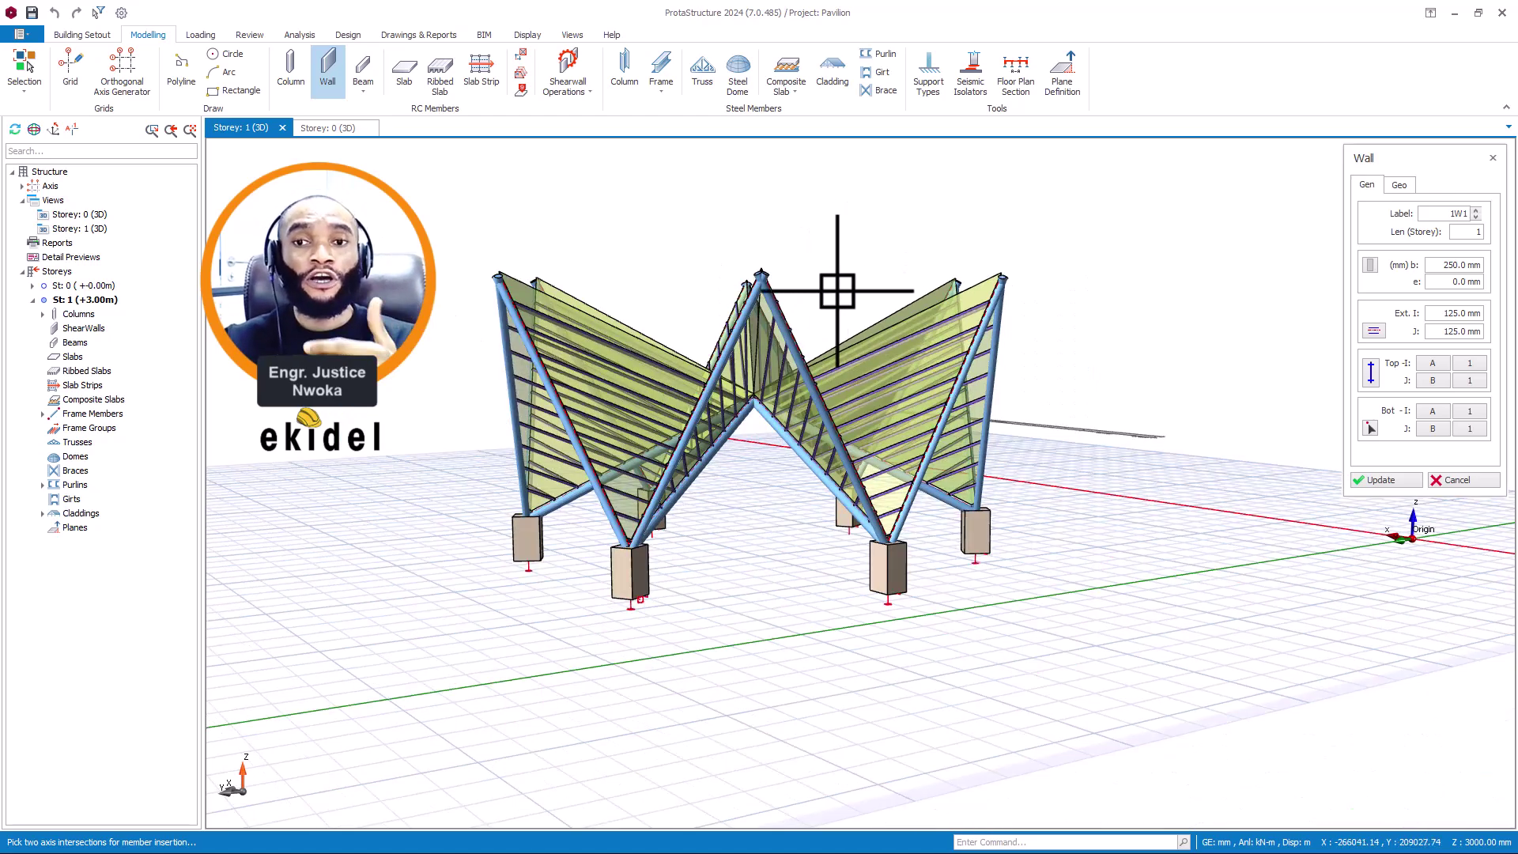
scroll(744, 324, "down", 2)
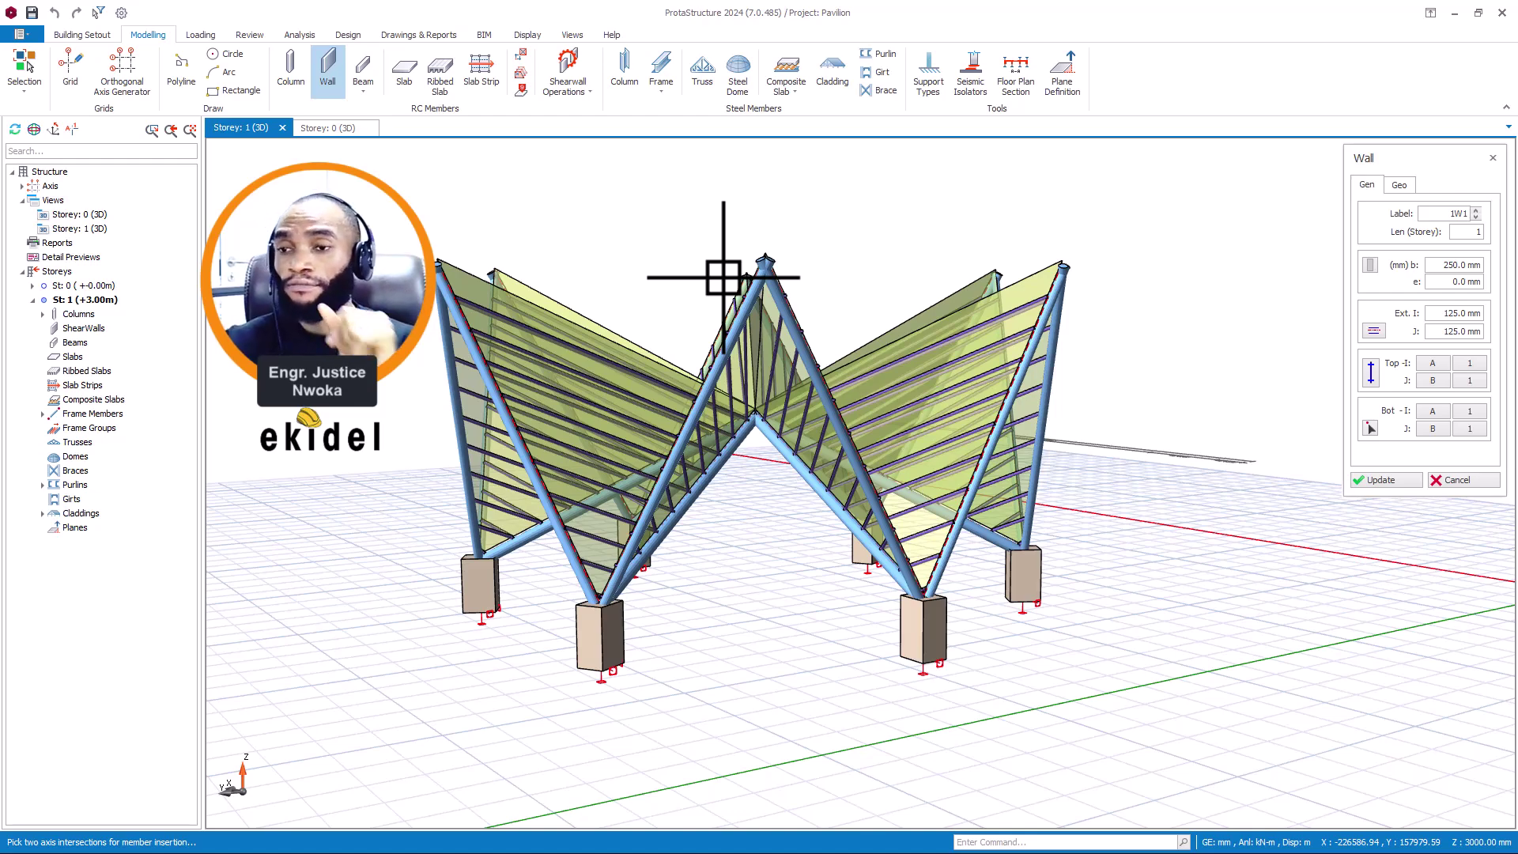
left_click(1492, 158)
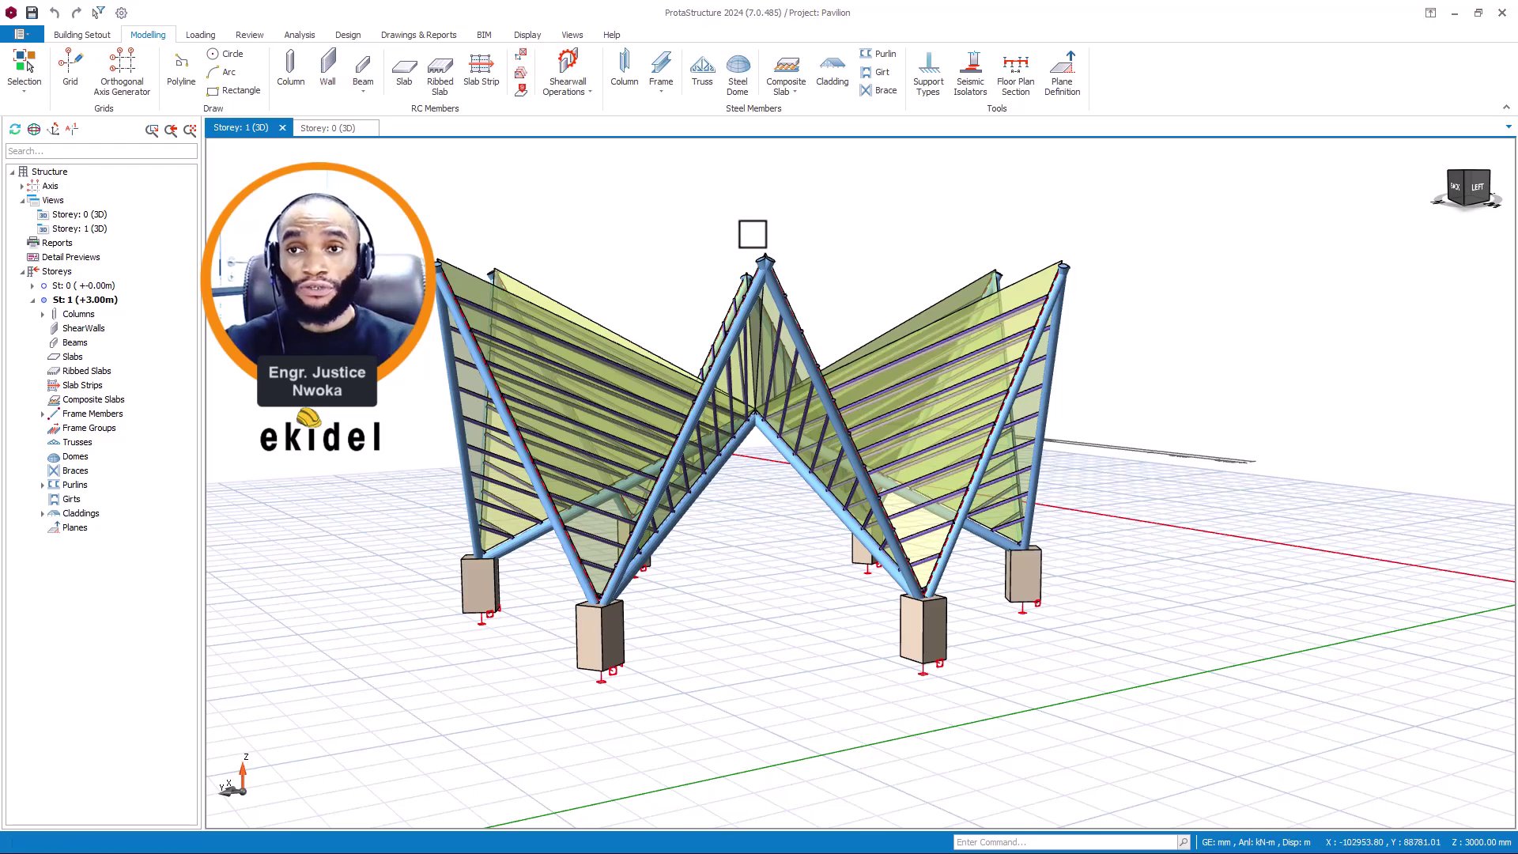
- Examine the pavilion's inclined frames, purlins and cladding from all sides, in both the Storey 1 model view and the design status view
middle_click_drag(747, 231, 771, 285)
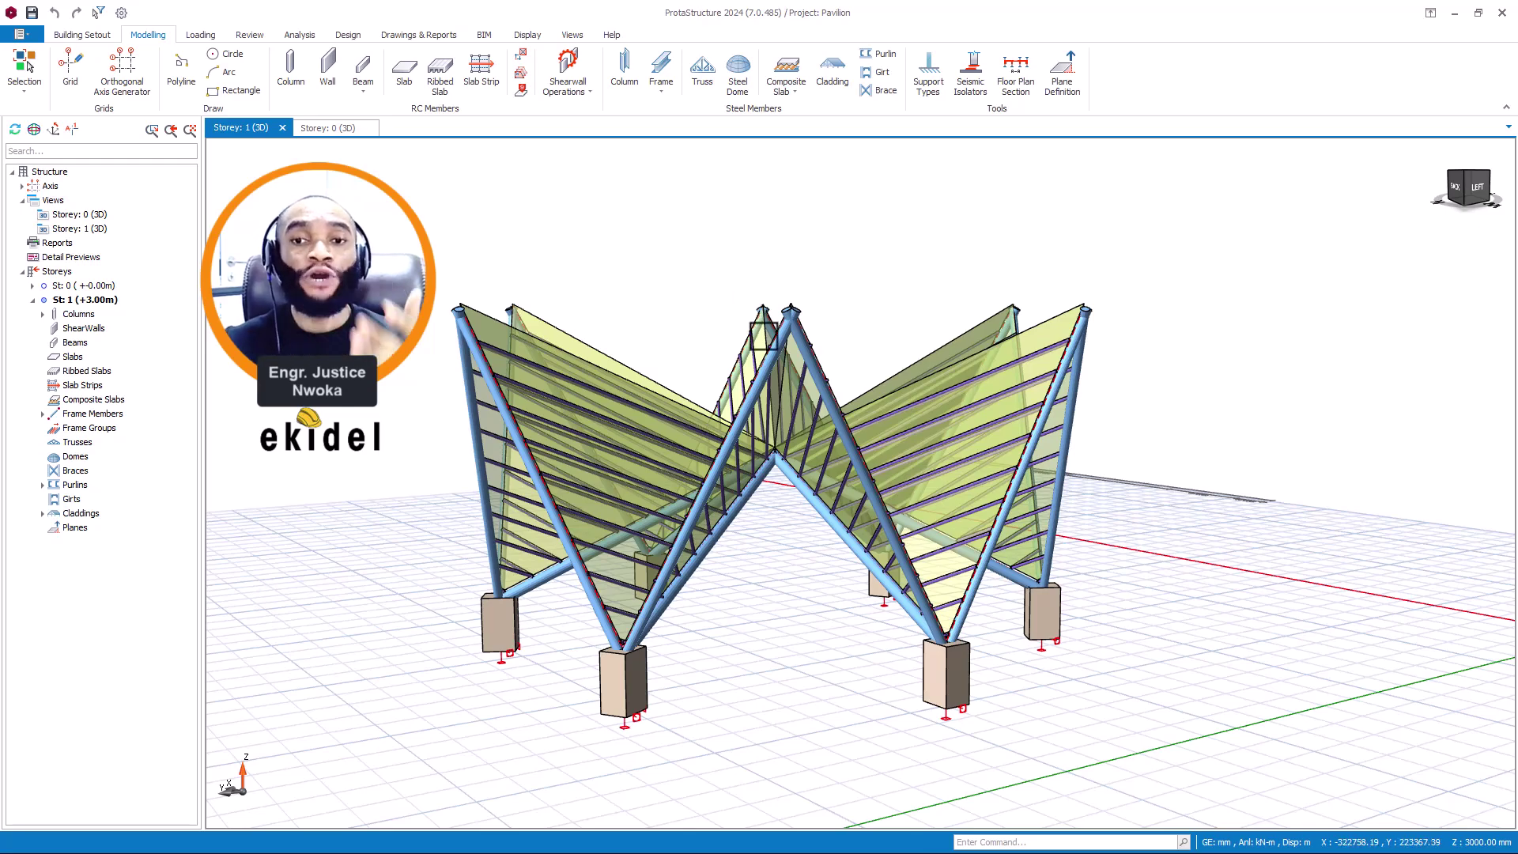
middle_click_drag(743, 346, 739, 311)
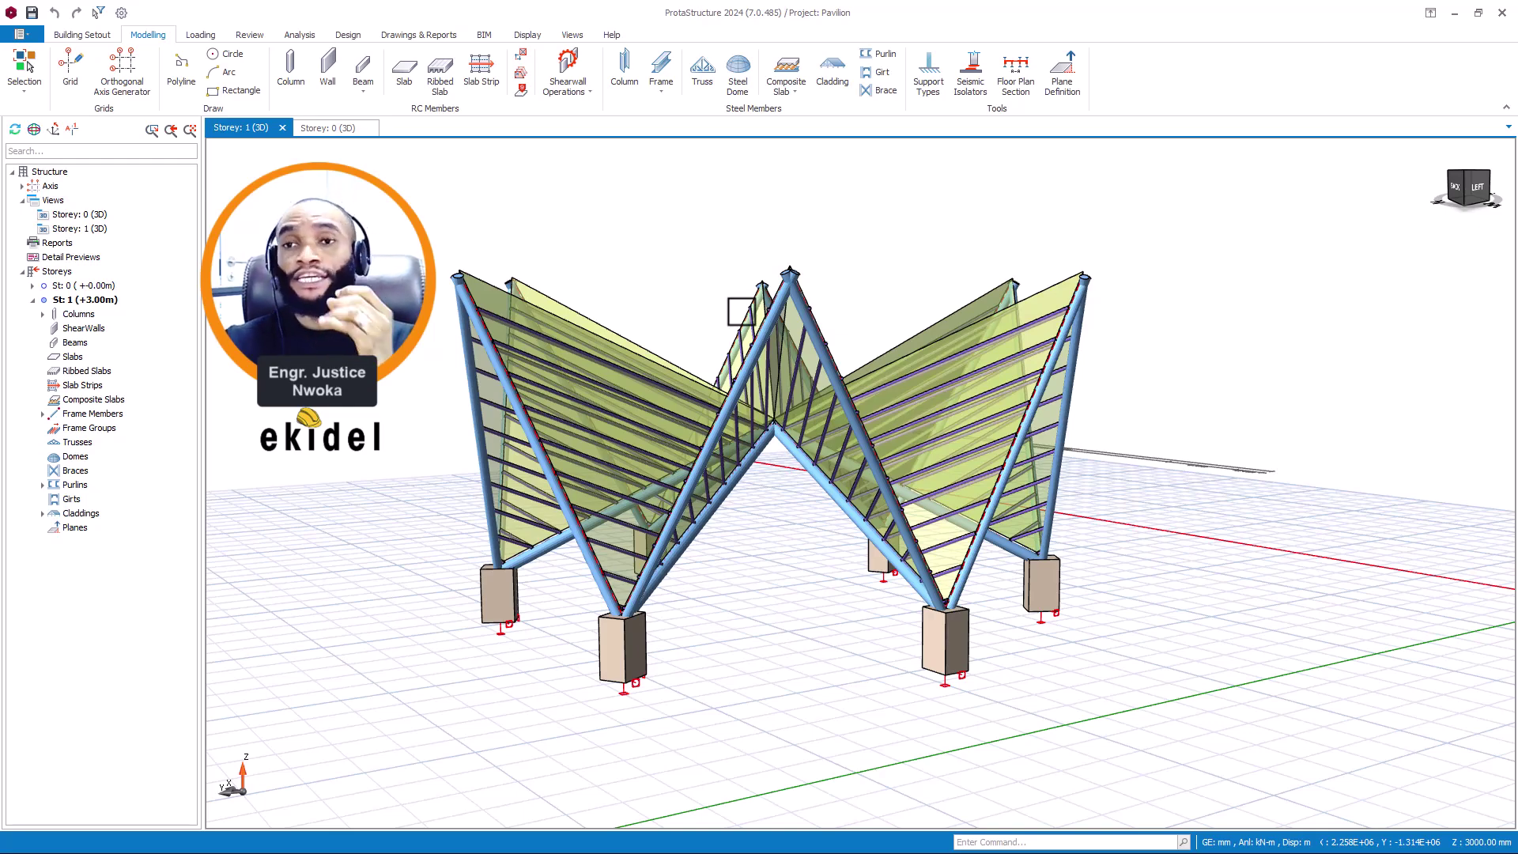
middle_click_drag(740, 311, 743, 346)
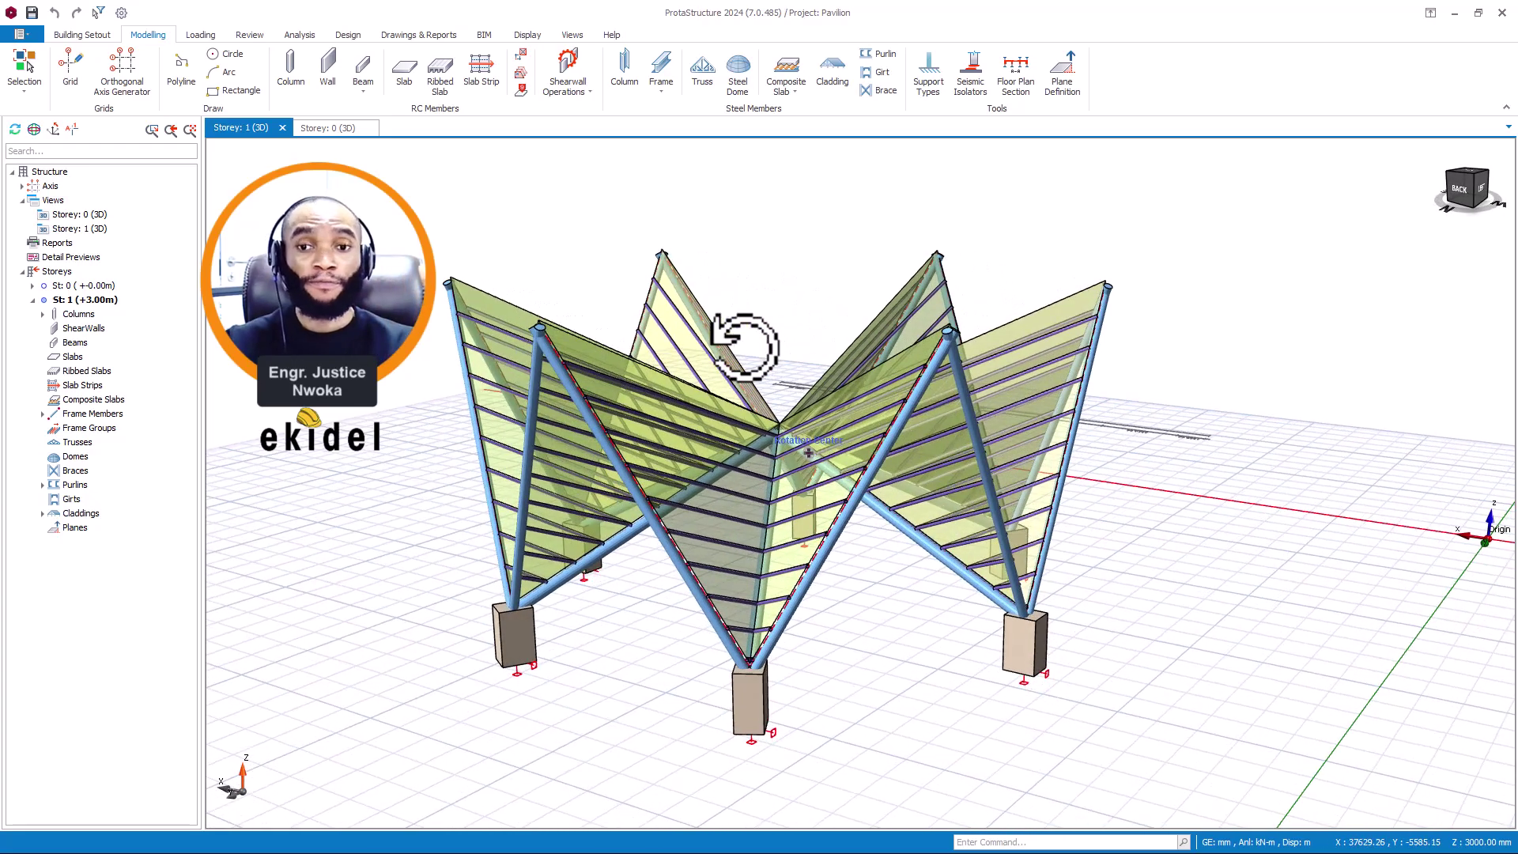
middle_click_drag(743, 346, 754, 344)
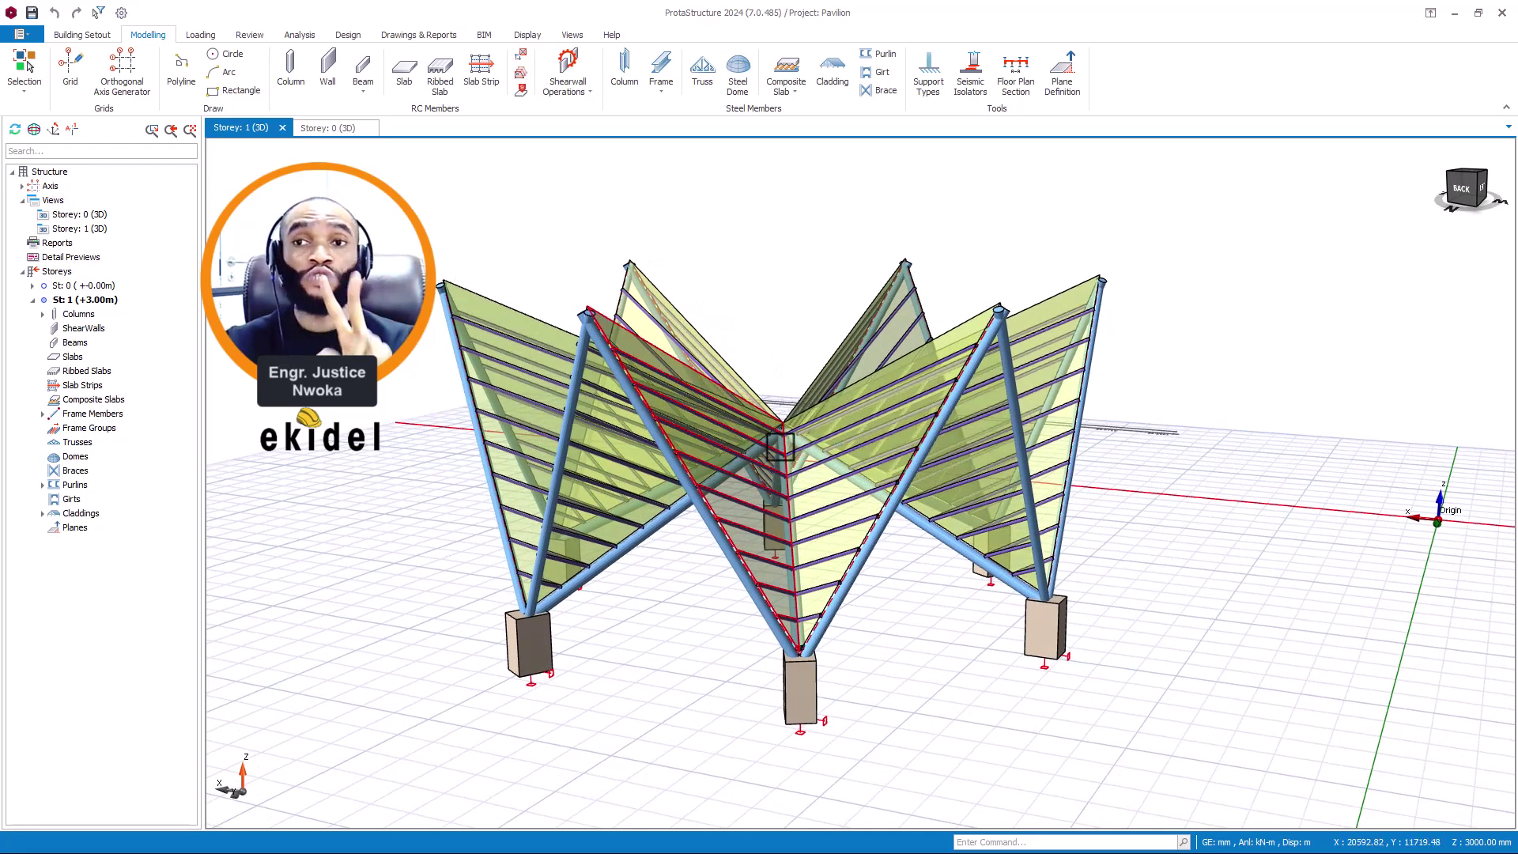
middle_click_drag(779, 363, 792, 362)
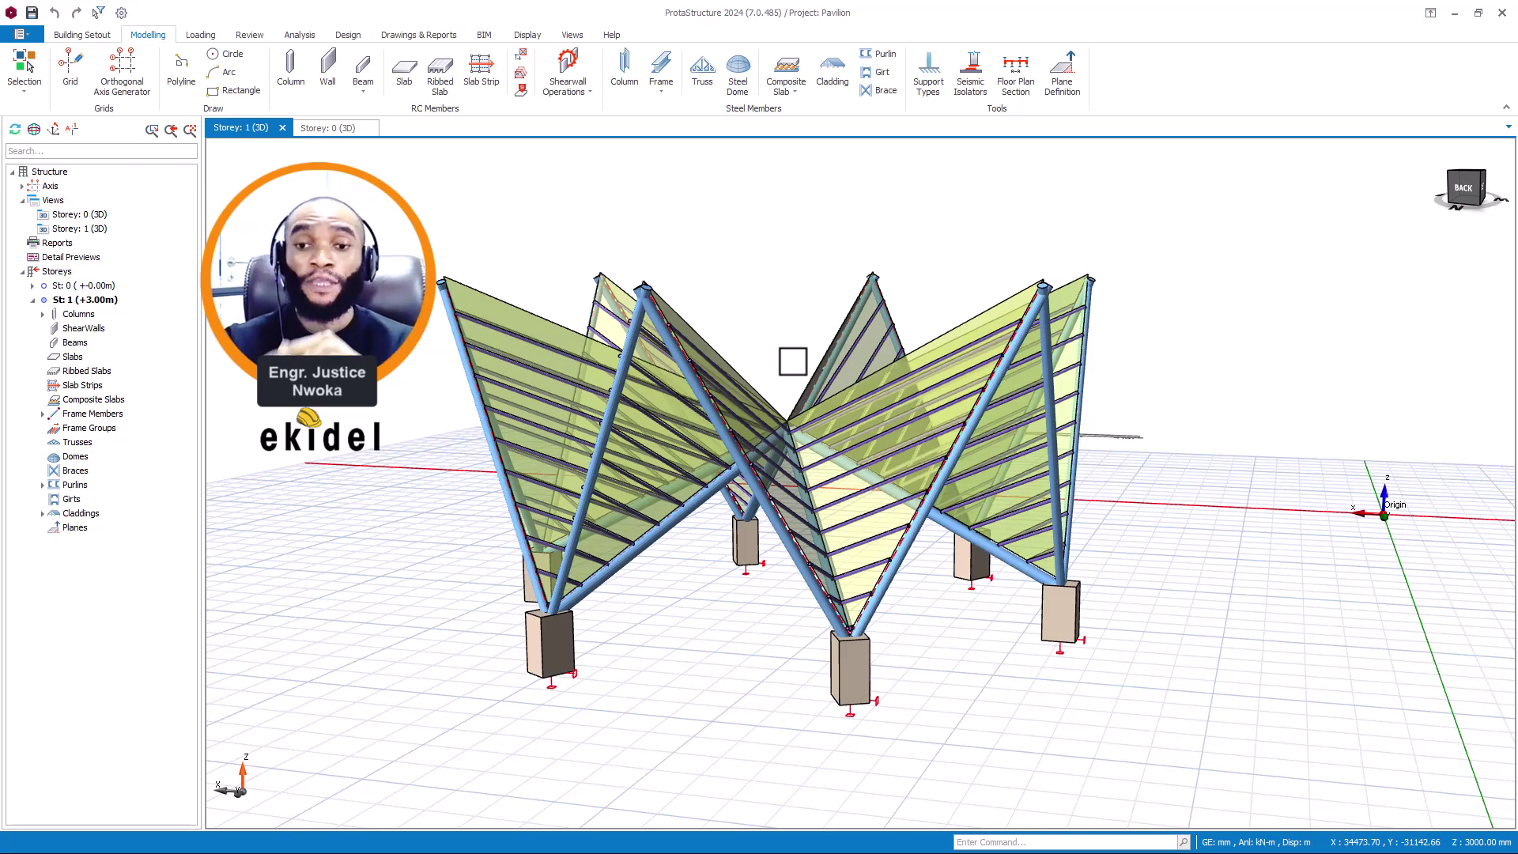
scroll(783, 399, "up", 2)
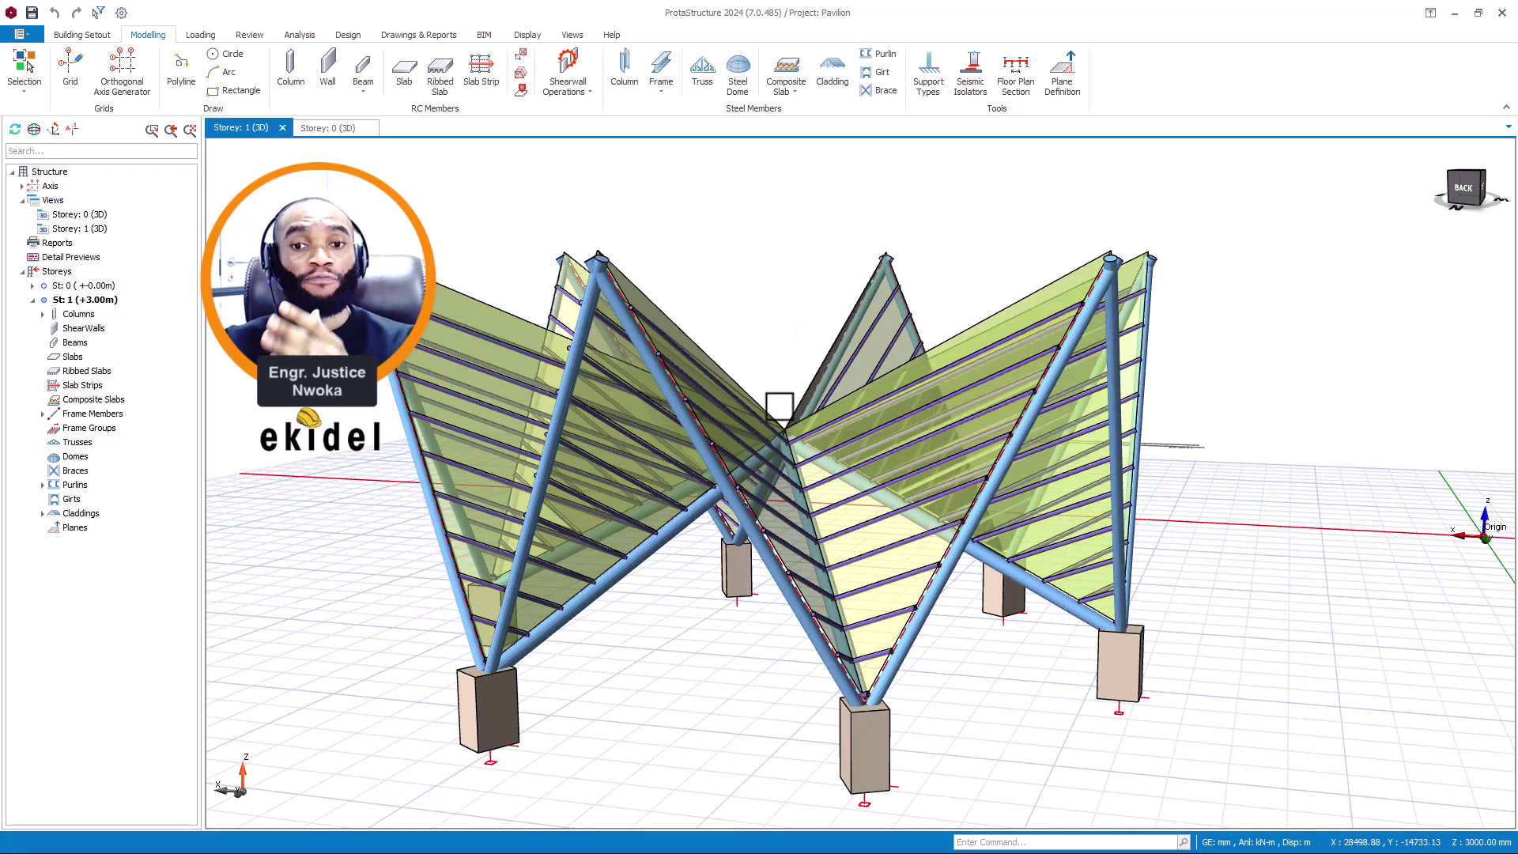
mouse_move(780, 403)
middle_mouse_down()
mouse_move(779, 356)
mouse_move(849, 387)
mouse_move(727, 383)
mouse_move(745, 396)
mouse_move(804, 353)
middle_mouse_up()
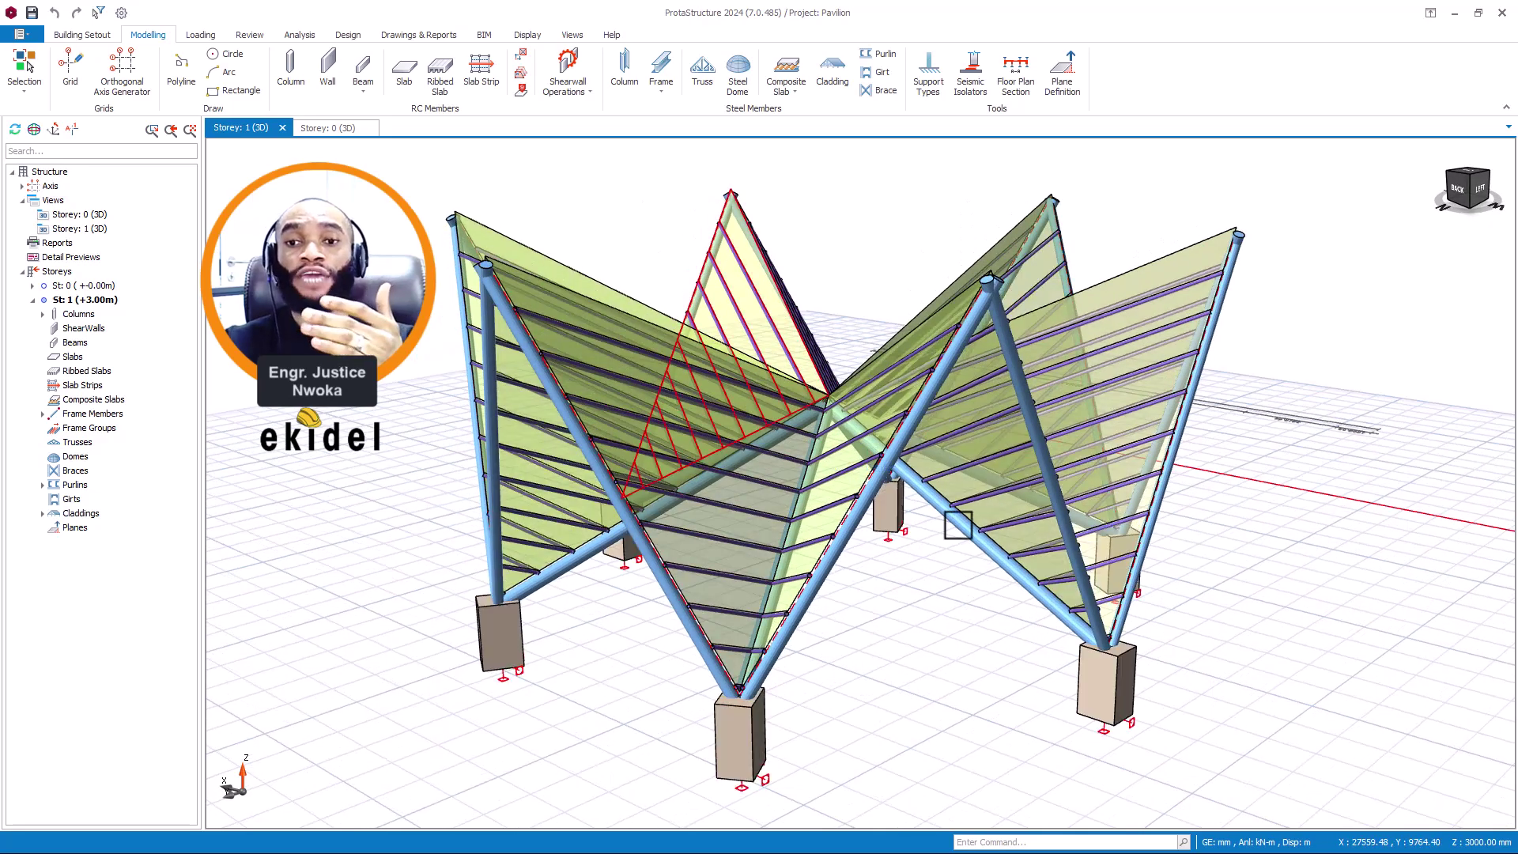
left_click(334, 129)
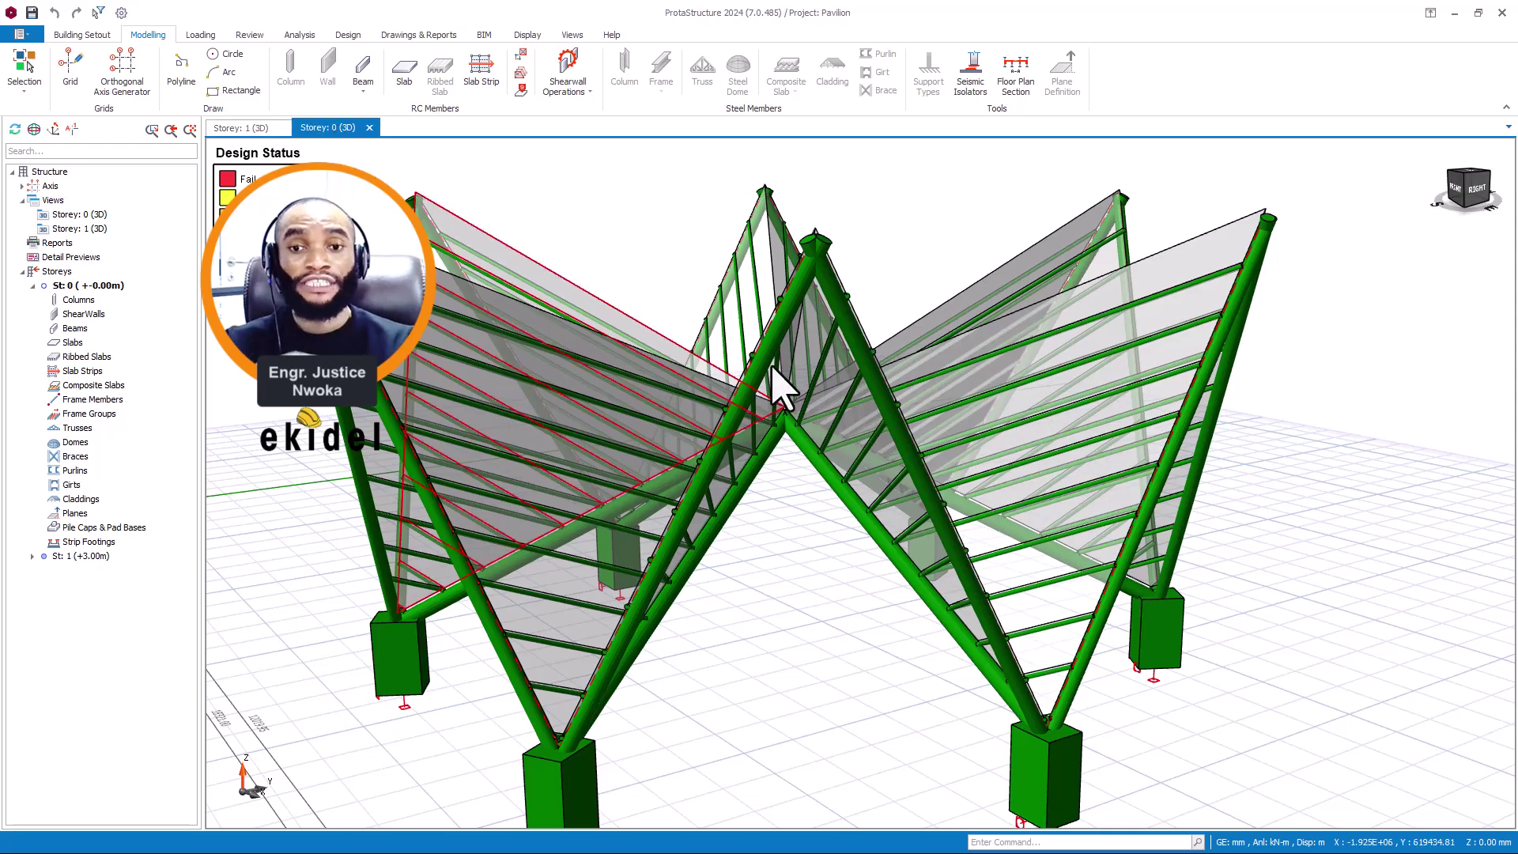
mouse_move(814, 459)
middle_mouse_down("shift")
mouse_move(778, 427)
mouse_move(783, 438)
middle_mouse_up("shift")
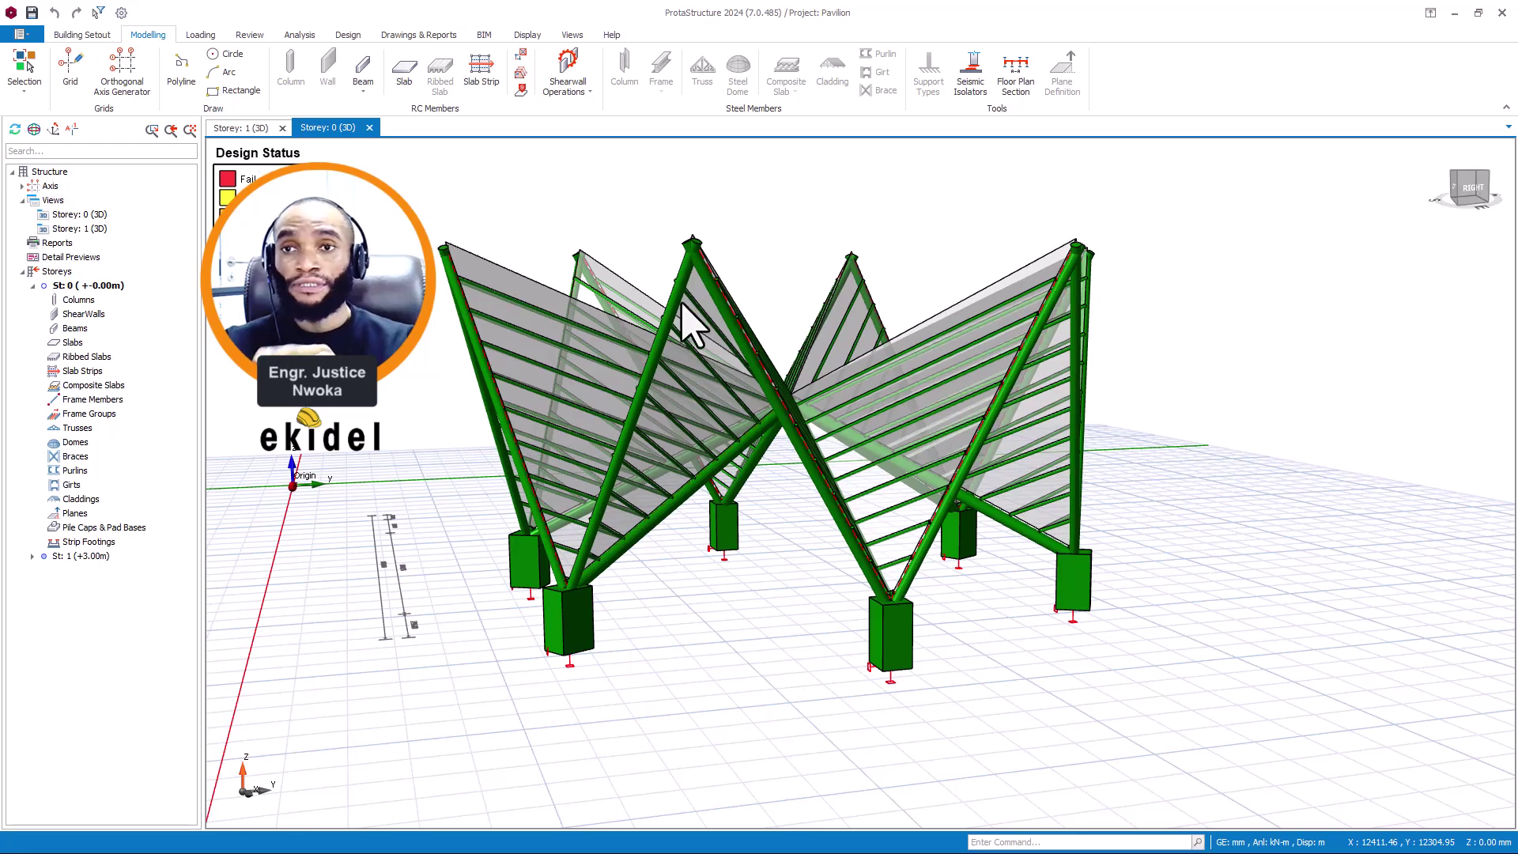
key("ctrl+Tab")
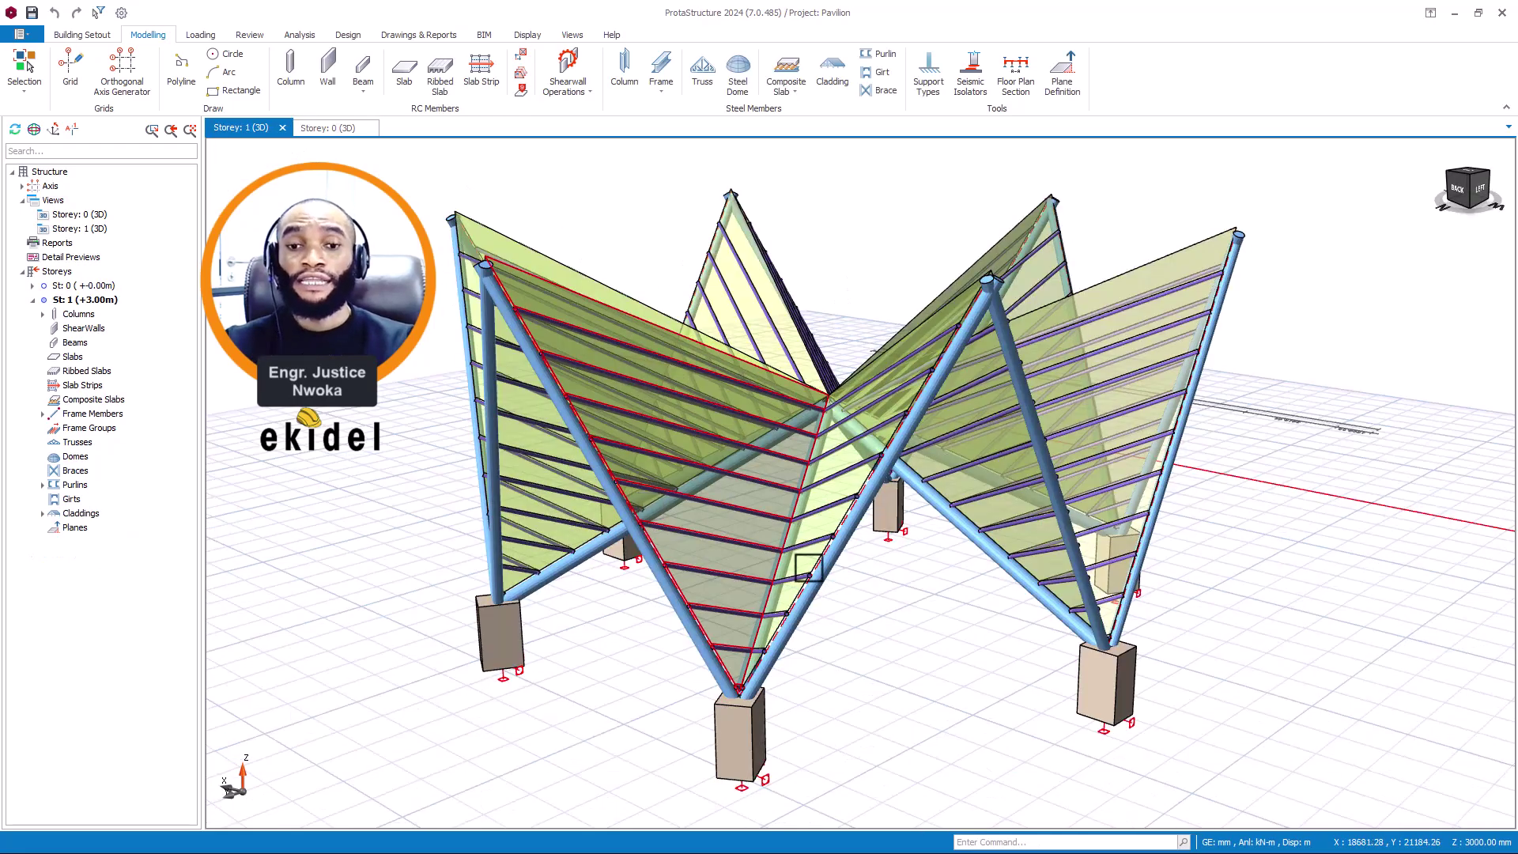
middle_click_drag(854, 570, 826, 529)
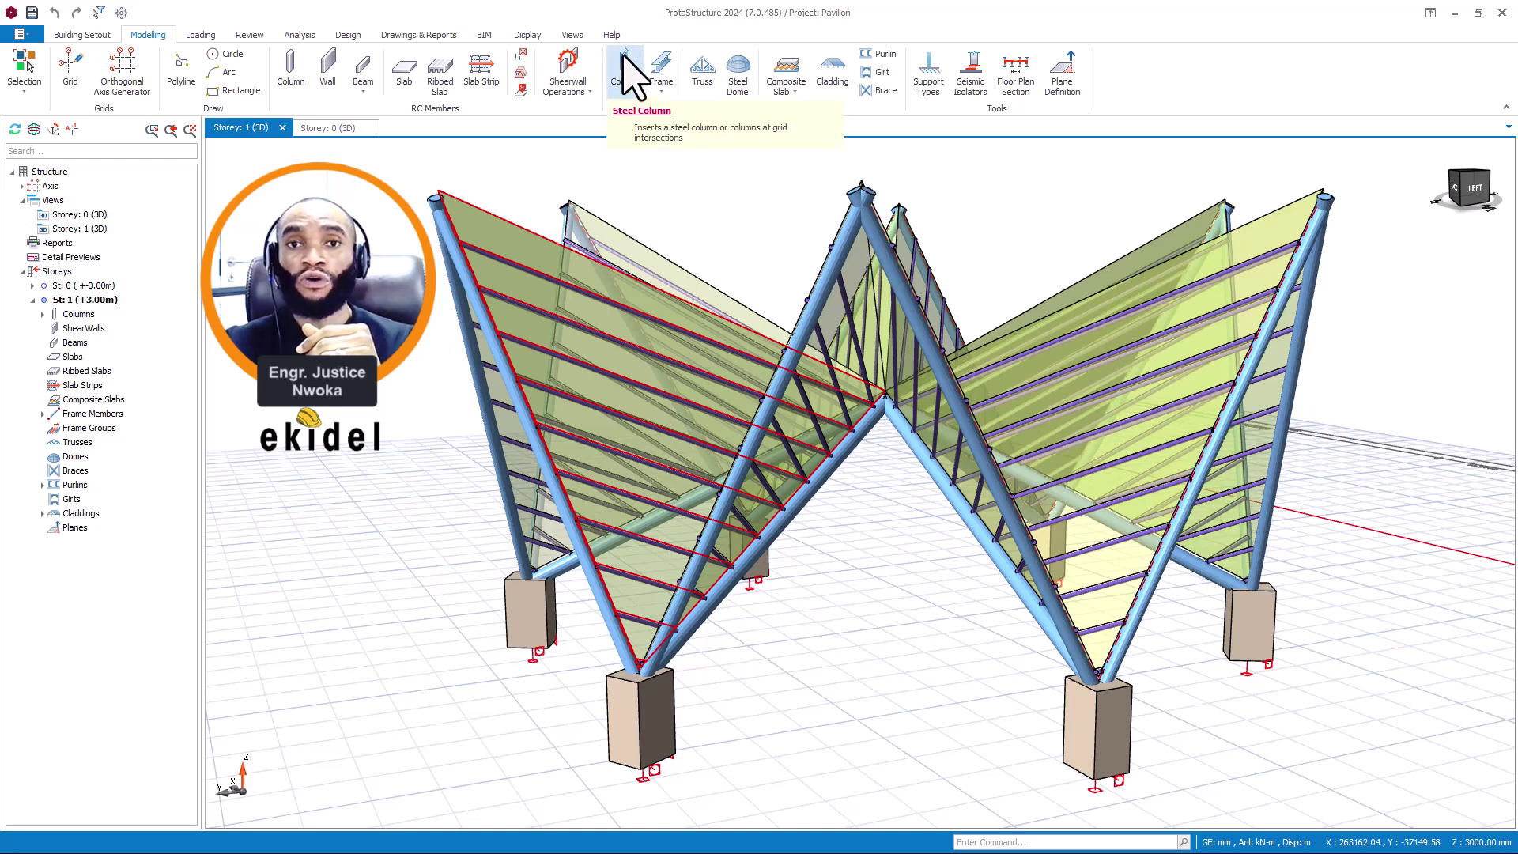
- Review the available steel member tools, including the Frame member types, the Composite Slab insertion options and Cladding
left_click(667, 95)
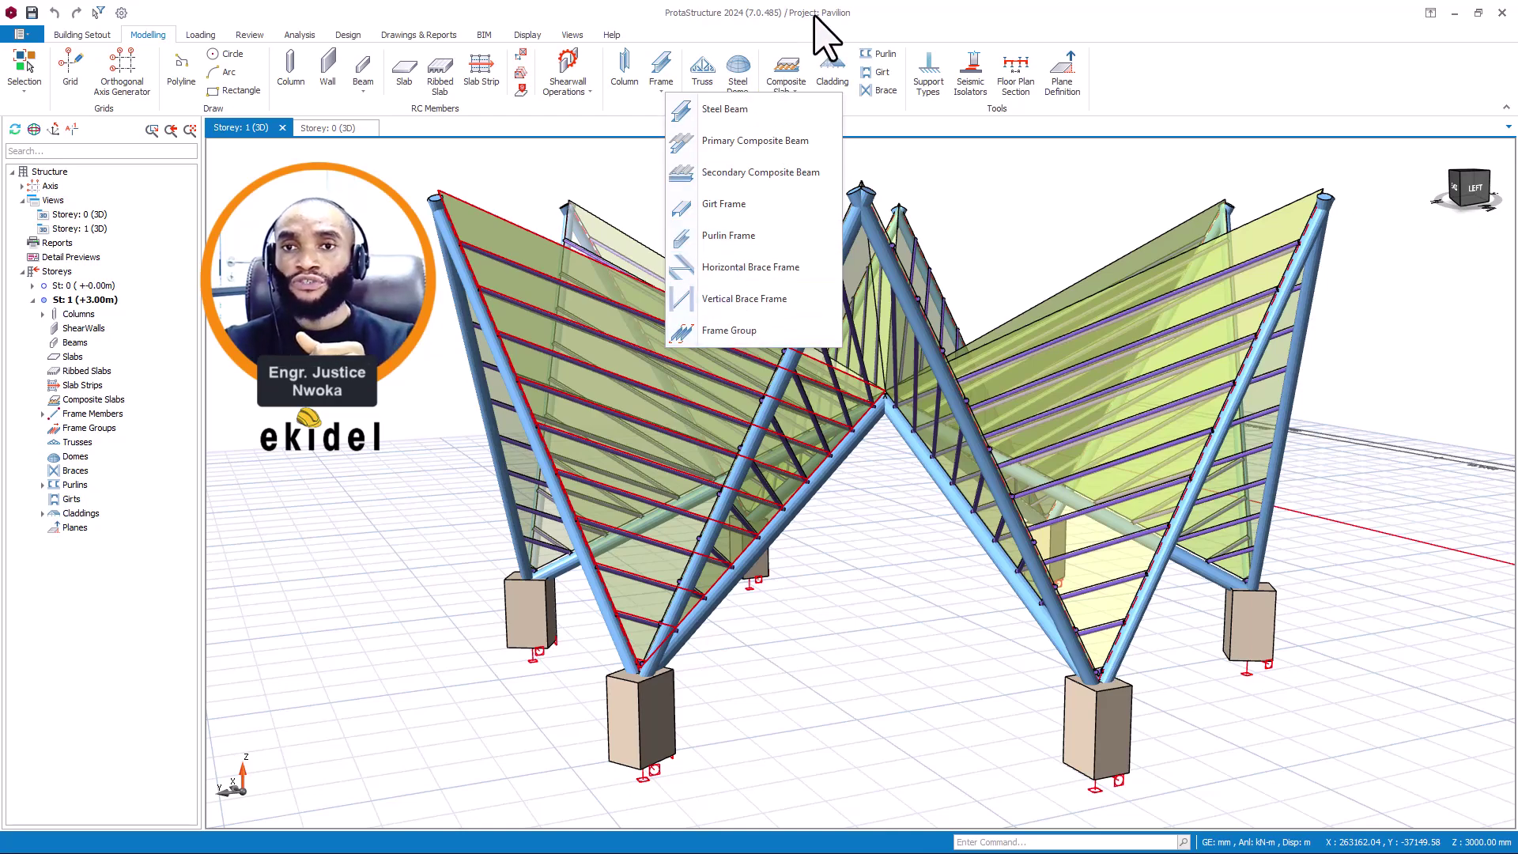
left_click(826, 30)
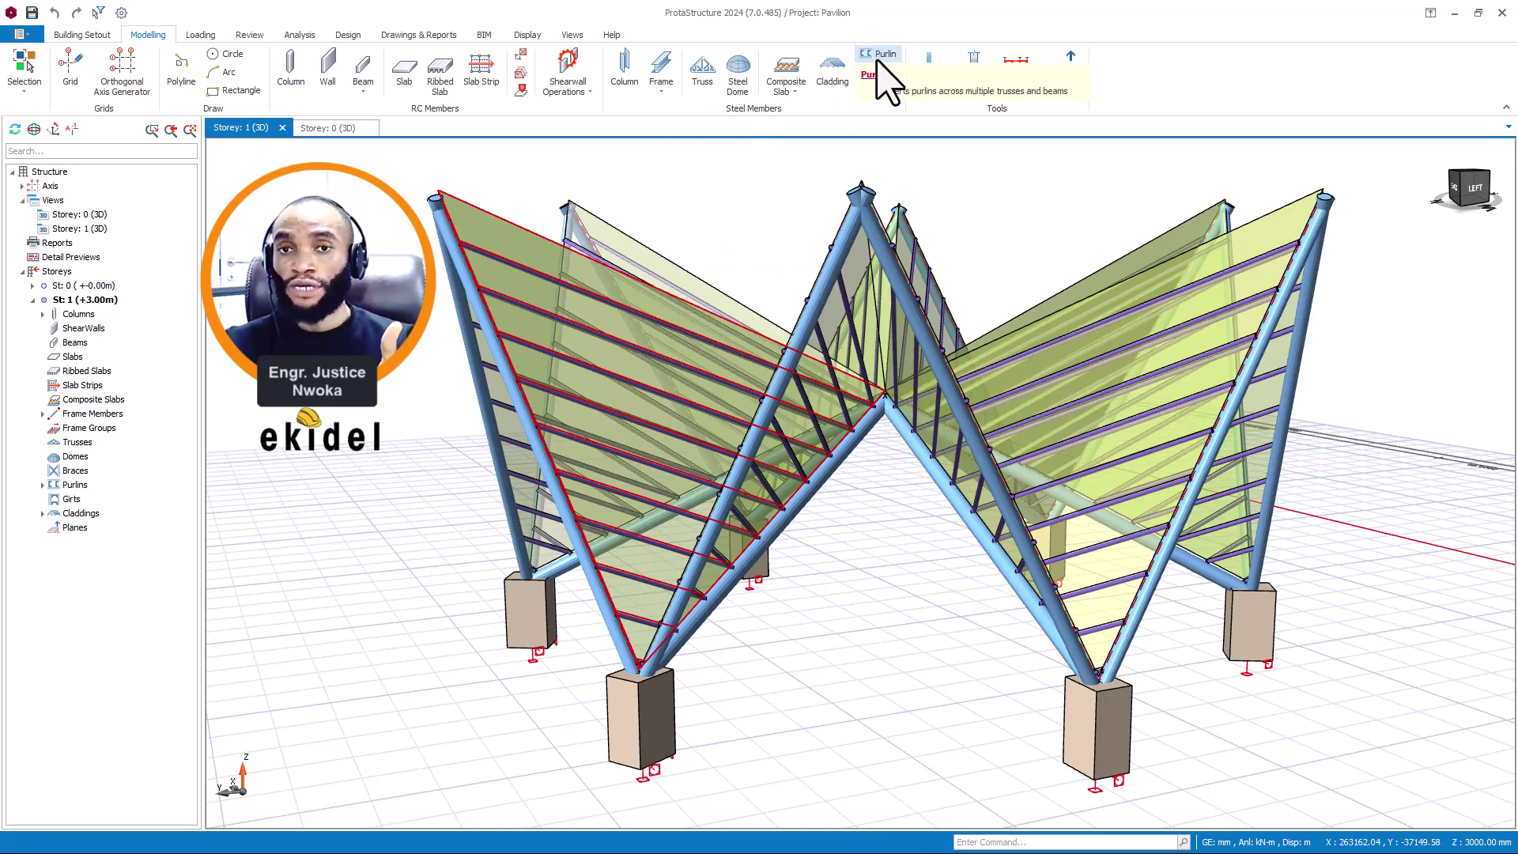
left_click(796, 93)
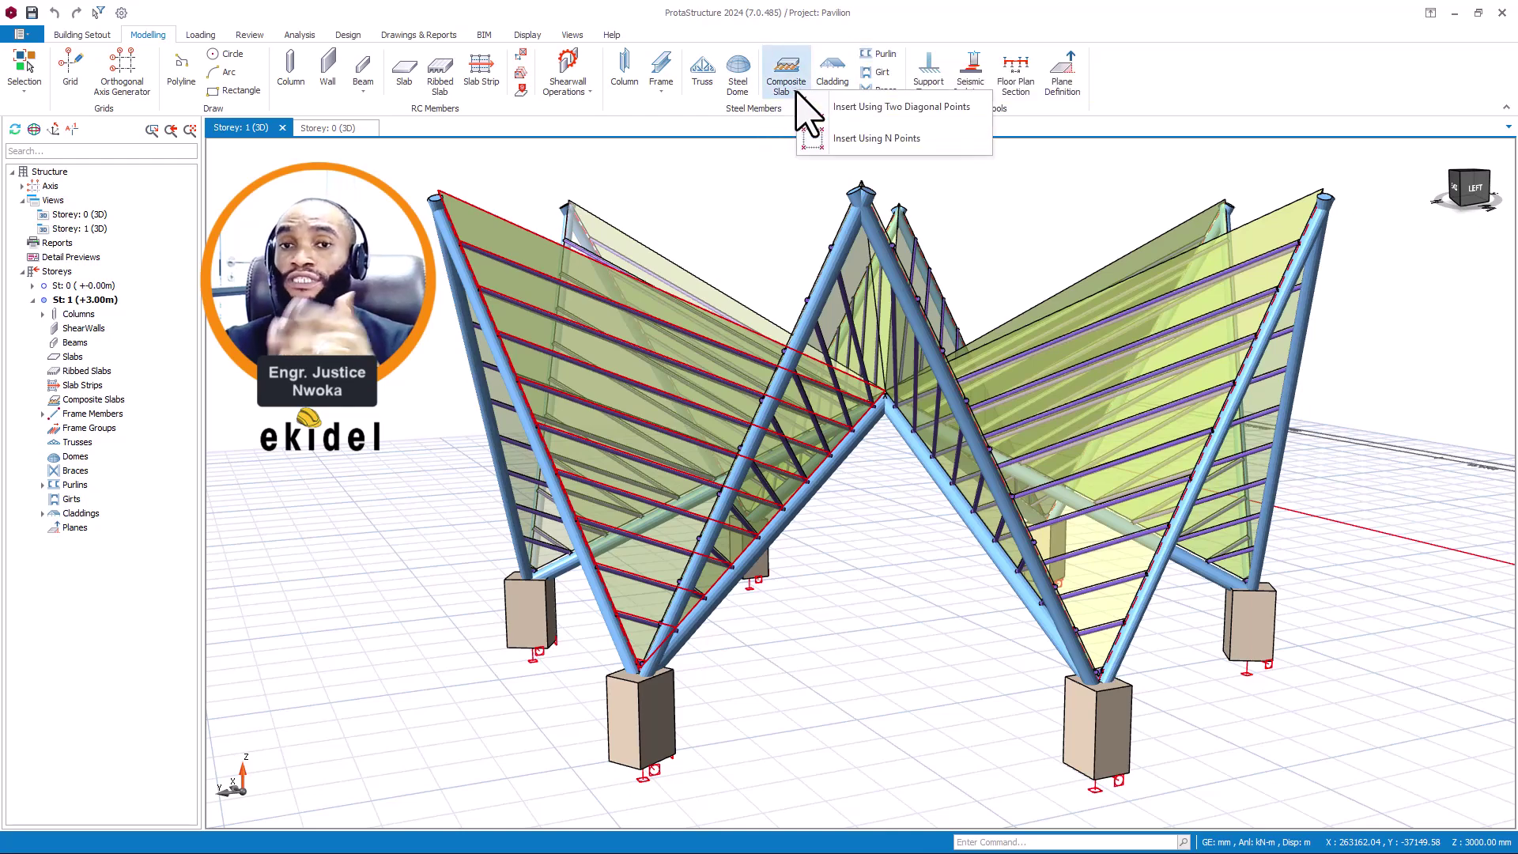
left_click(822, 51)
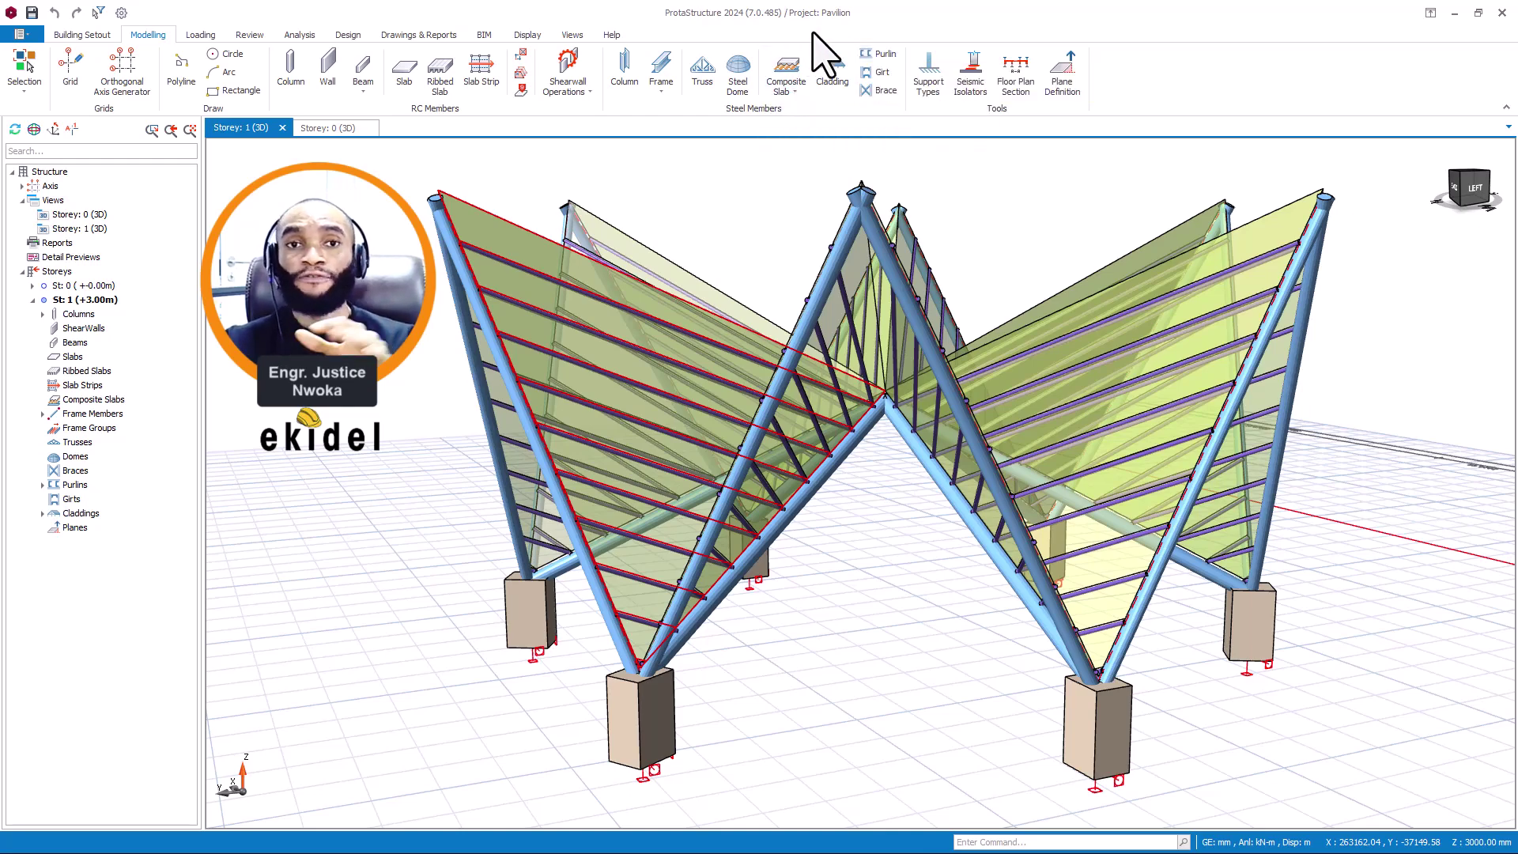
left_click(830, 72)
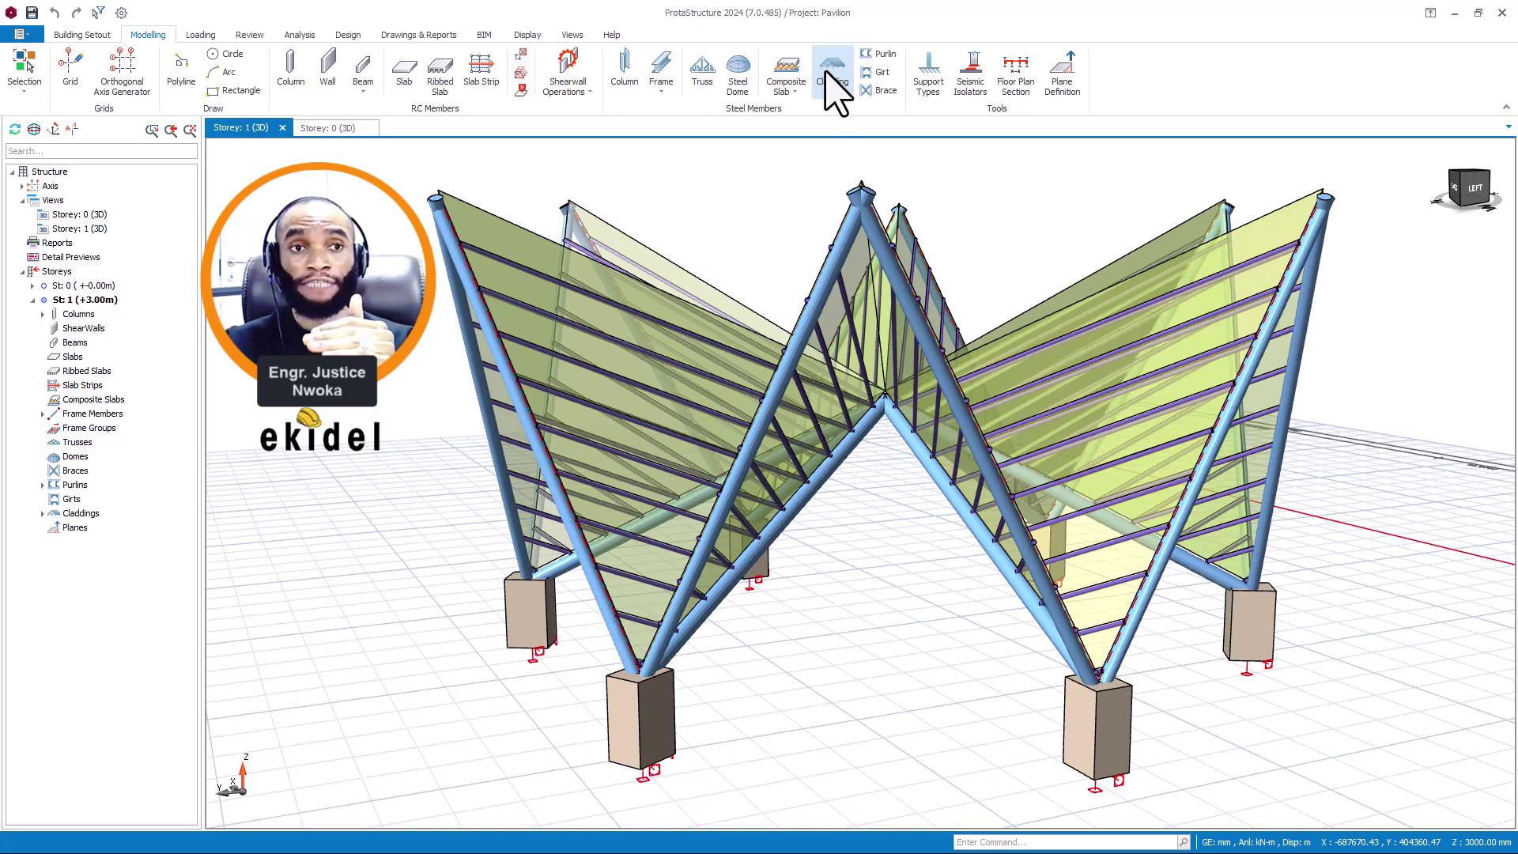
- Examine the pavilion's frames, purlins and cladding from several sides in the Storey 0 design status view
left_click(832, 79)
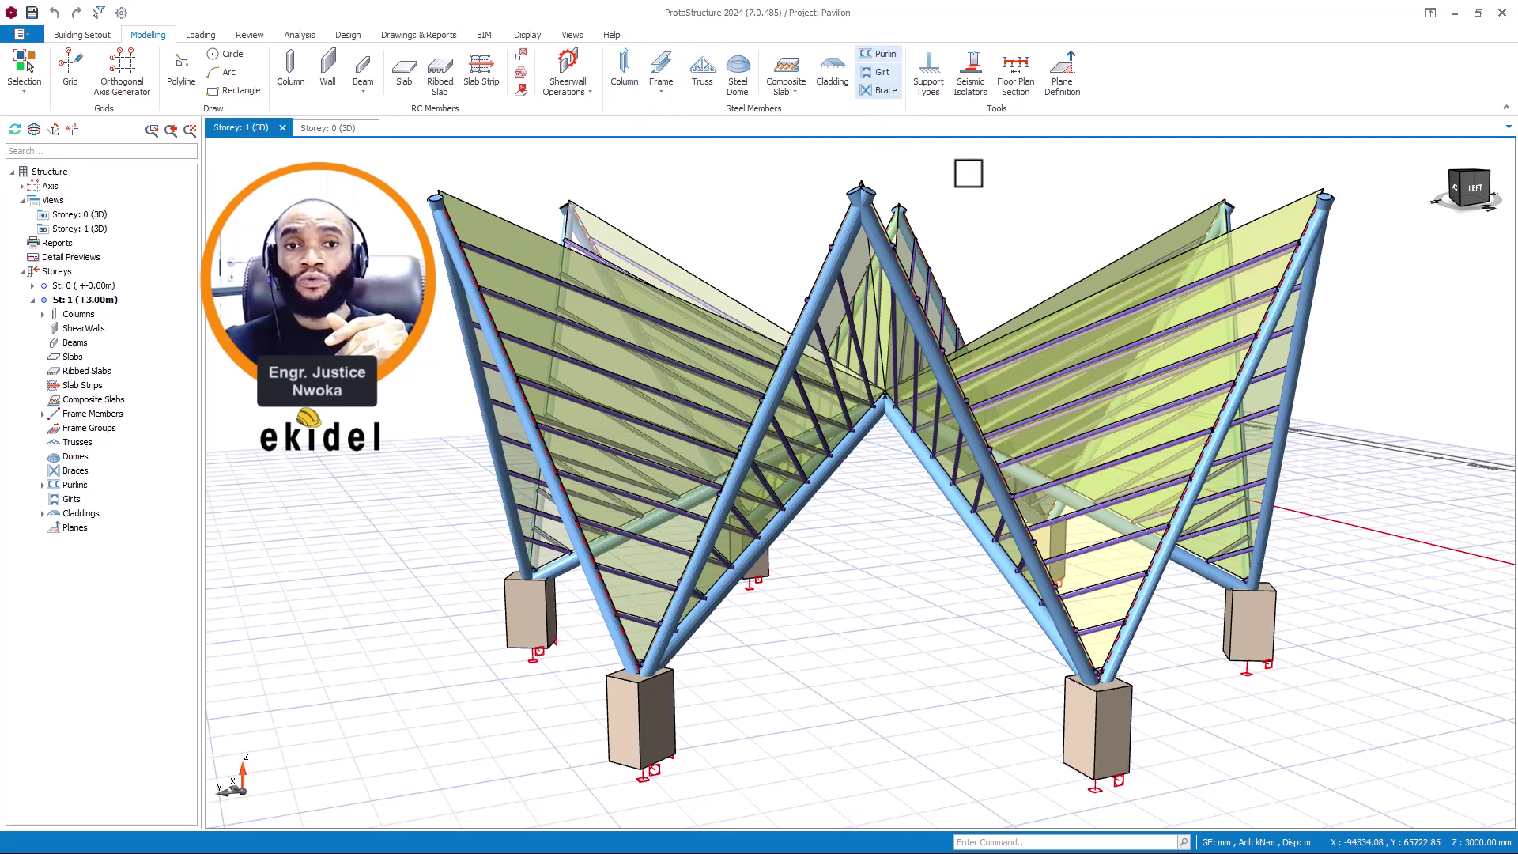
middle_click_drag(927, 193, 925, 312)
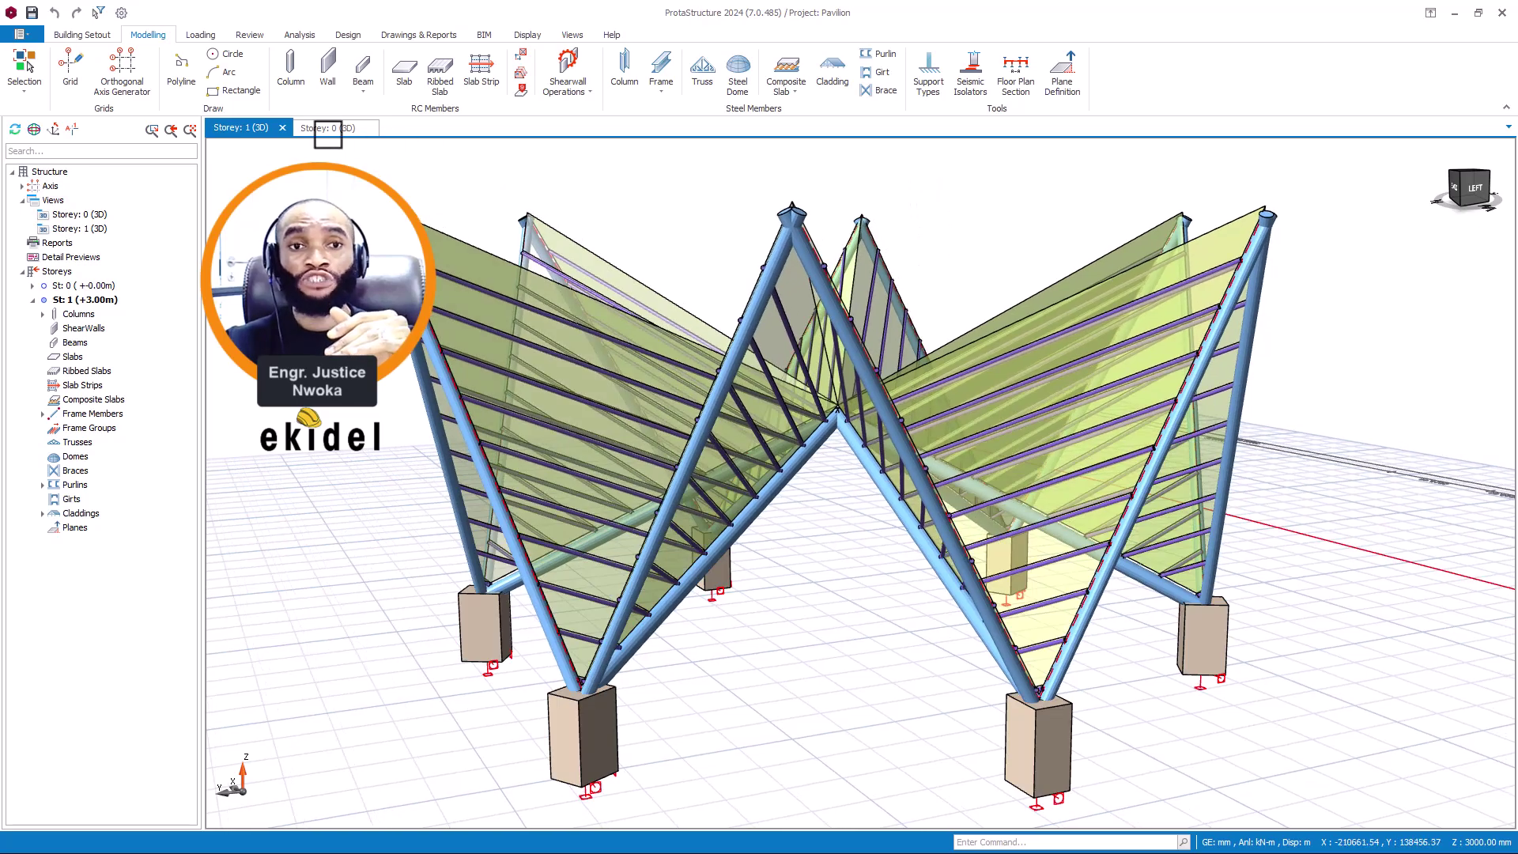
left_click(331, 128)
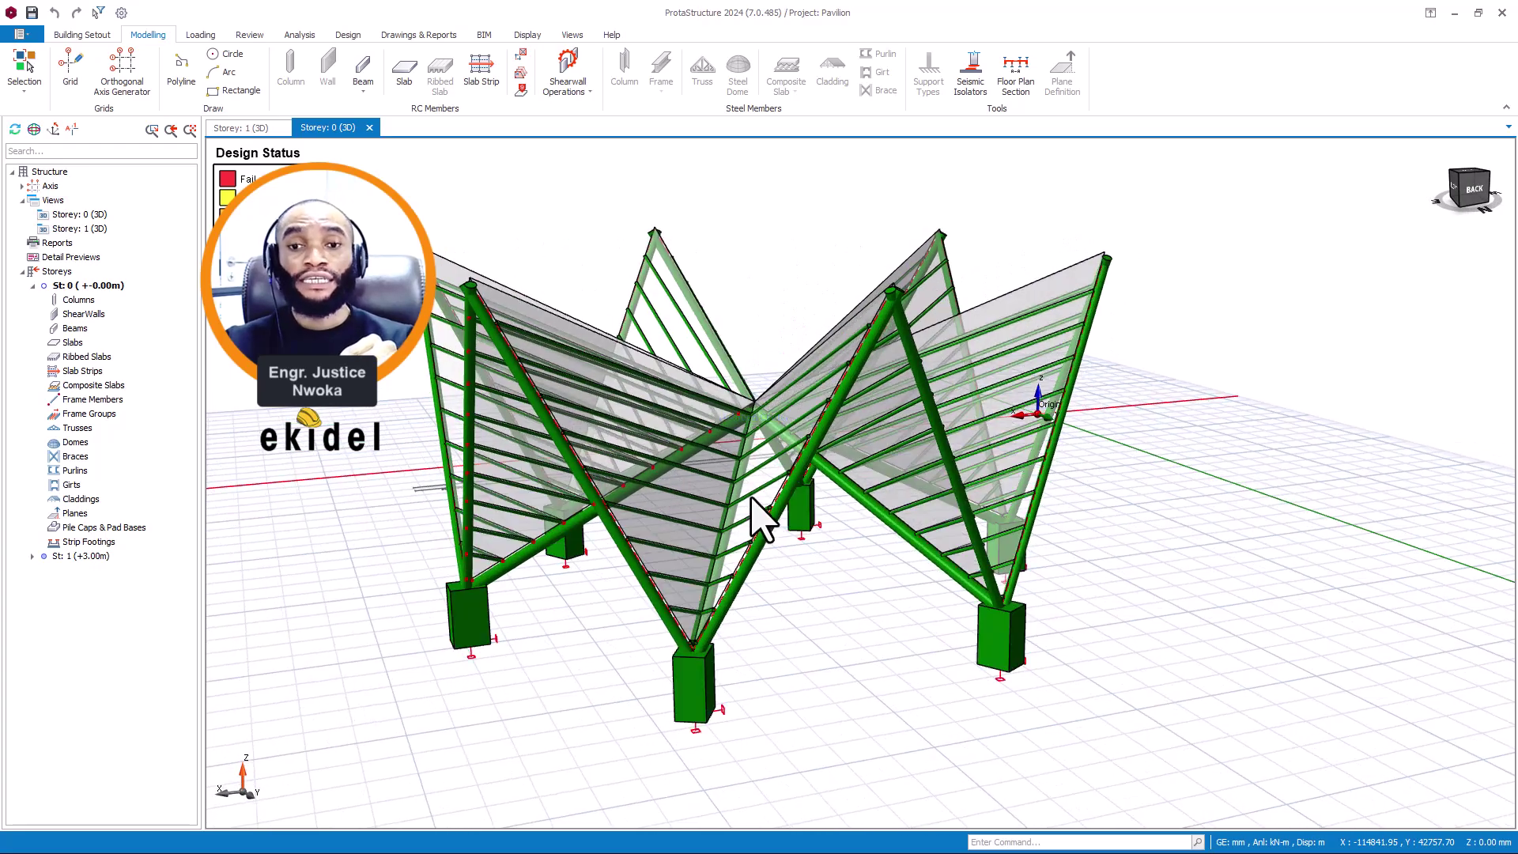
scroll(770, 514, "up", 4)
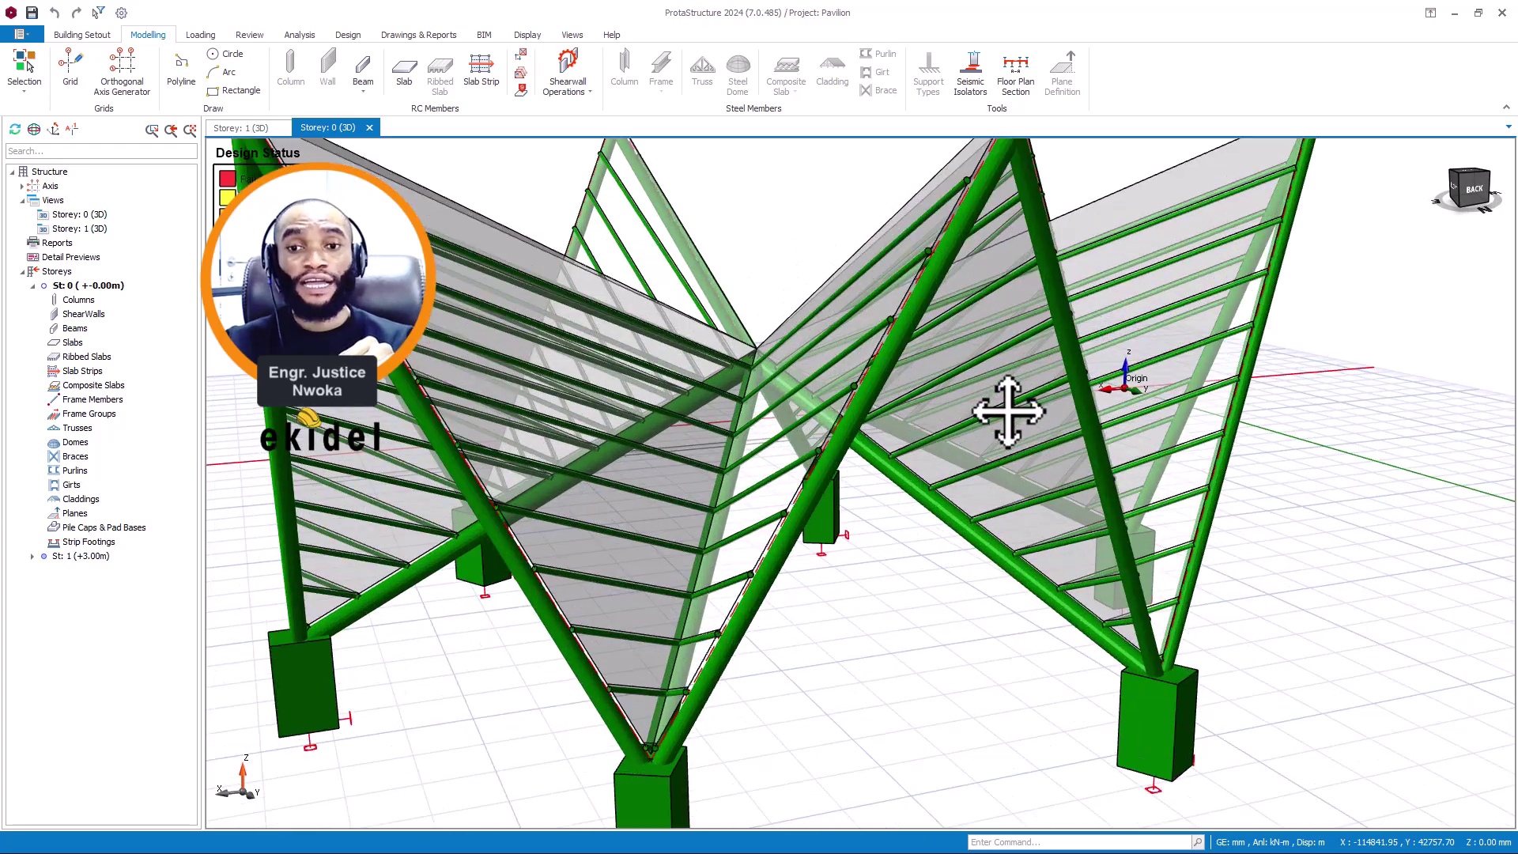
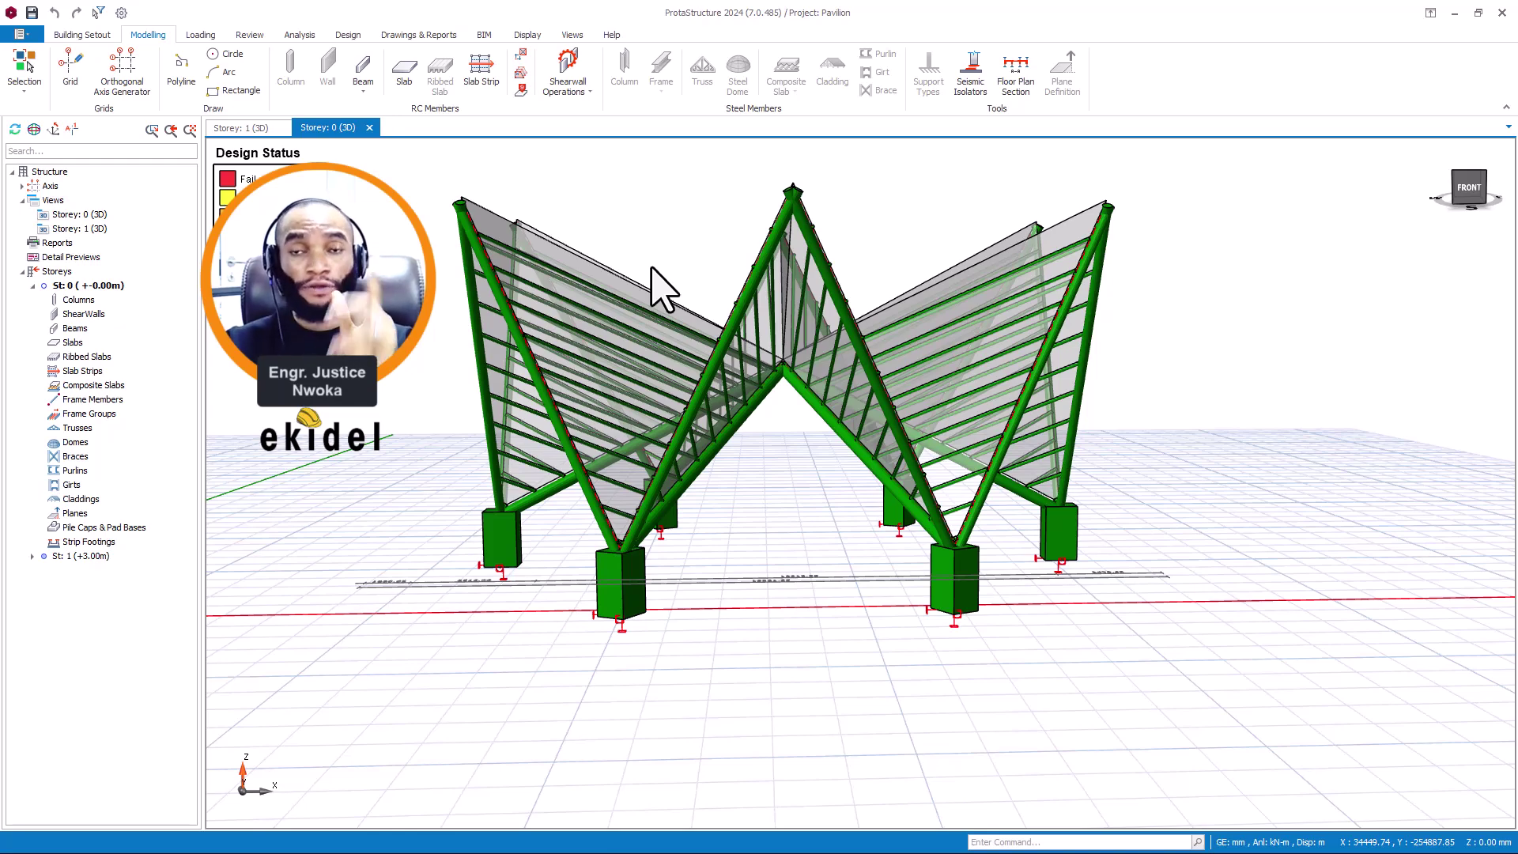
scroll(693, 255, "up", 1)
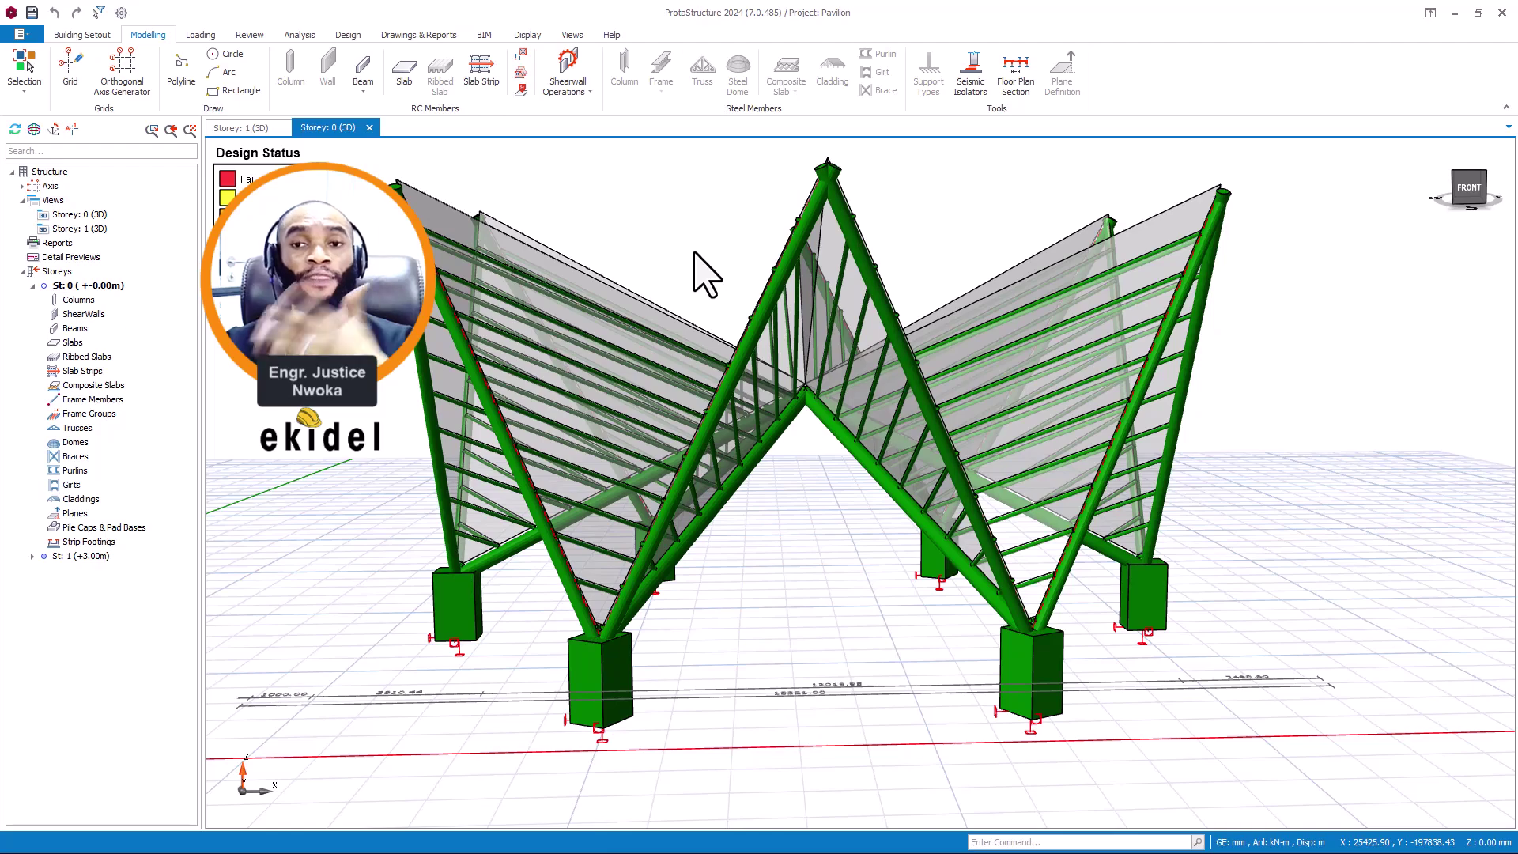
middle_click_drag(695, 261, 830, 298)
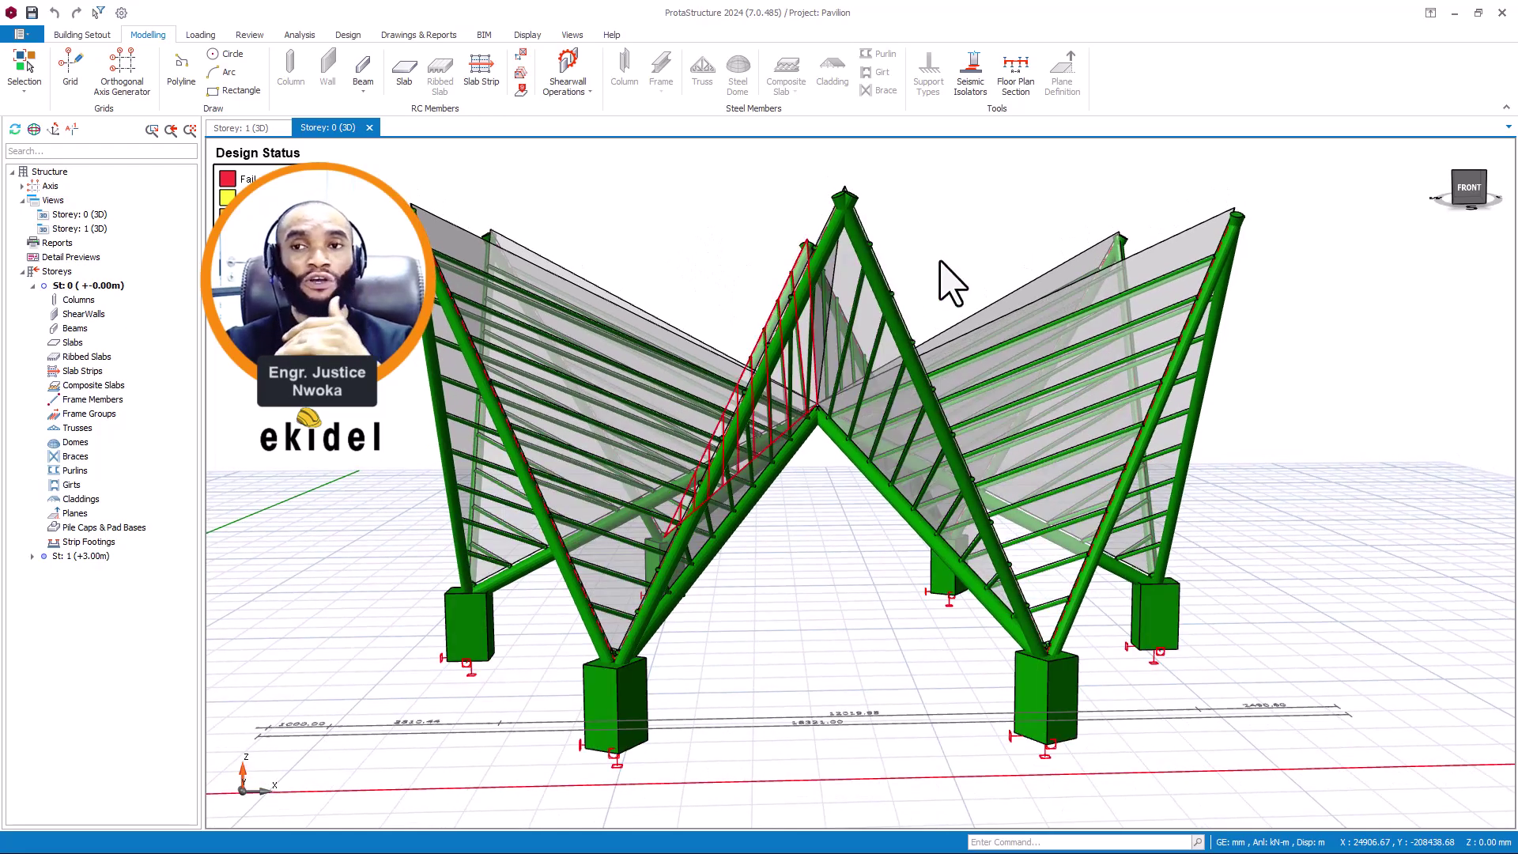
mouse_move(942, 288)
middle_mouse_down()
mouse_move(910, 268)
mouse_move(909, 288)
middle_mouse_up()
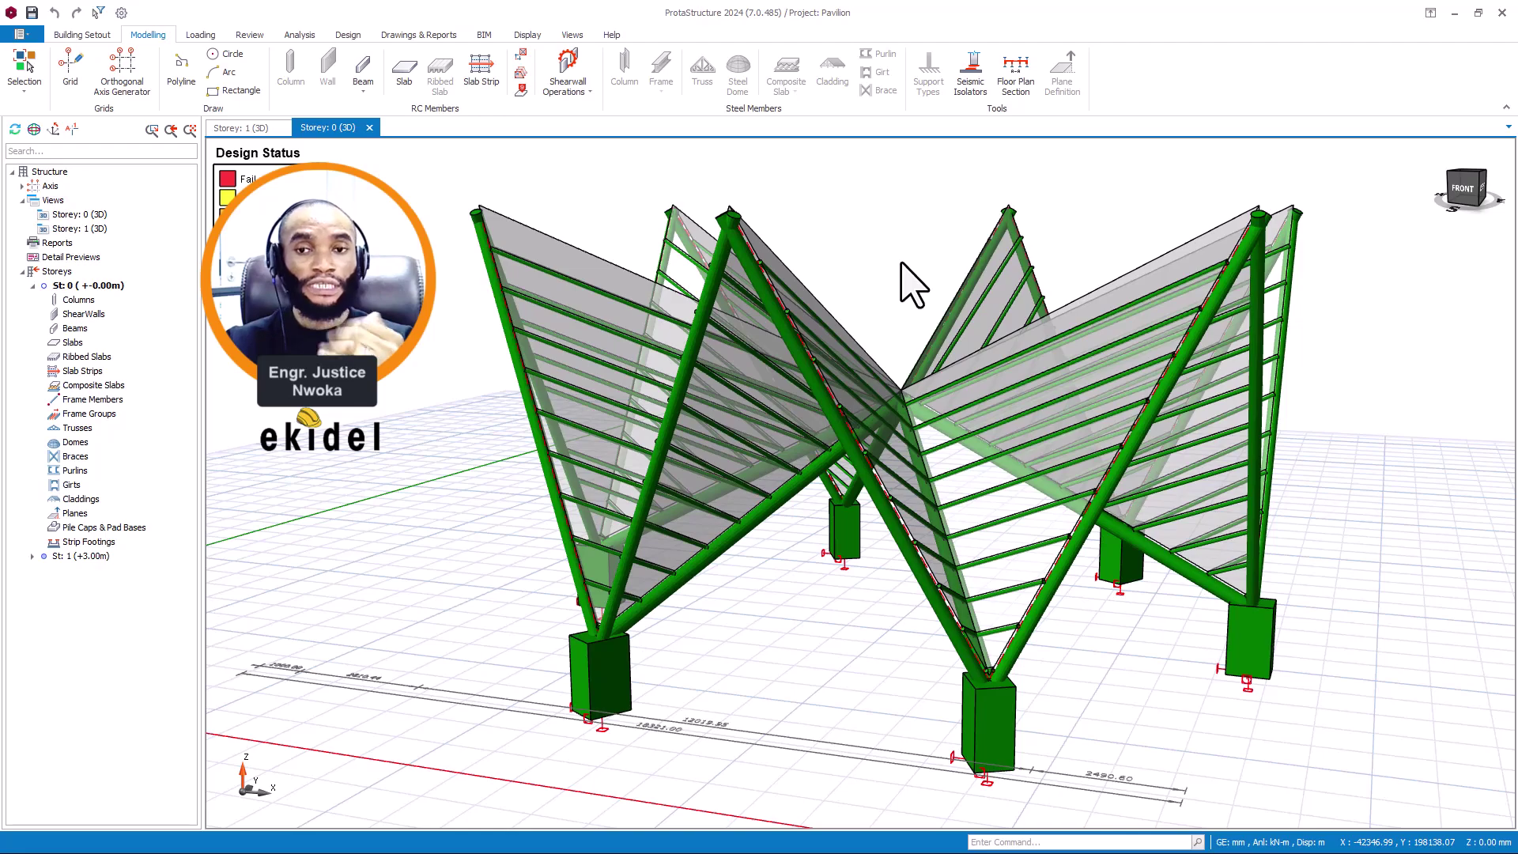
scroll(901, 263, "down", 2)
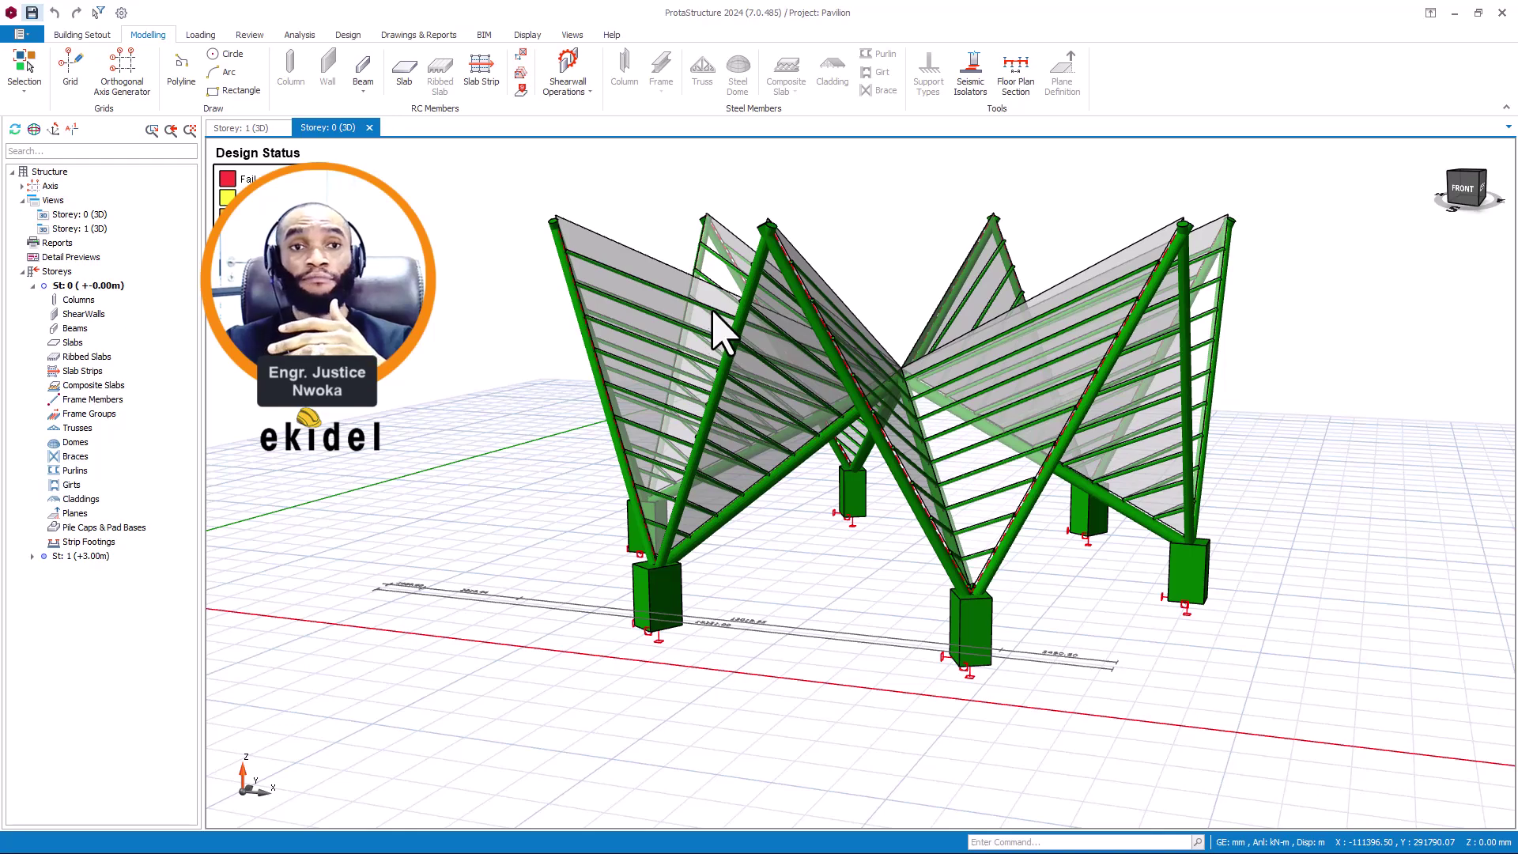
- Save the Pavilion project
left_click(32, 12)
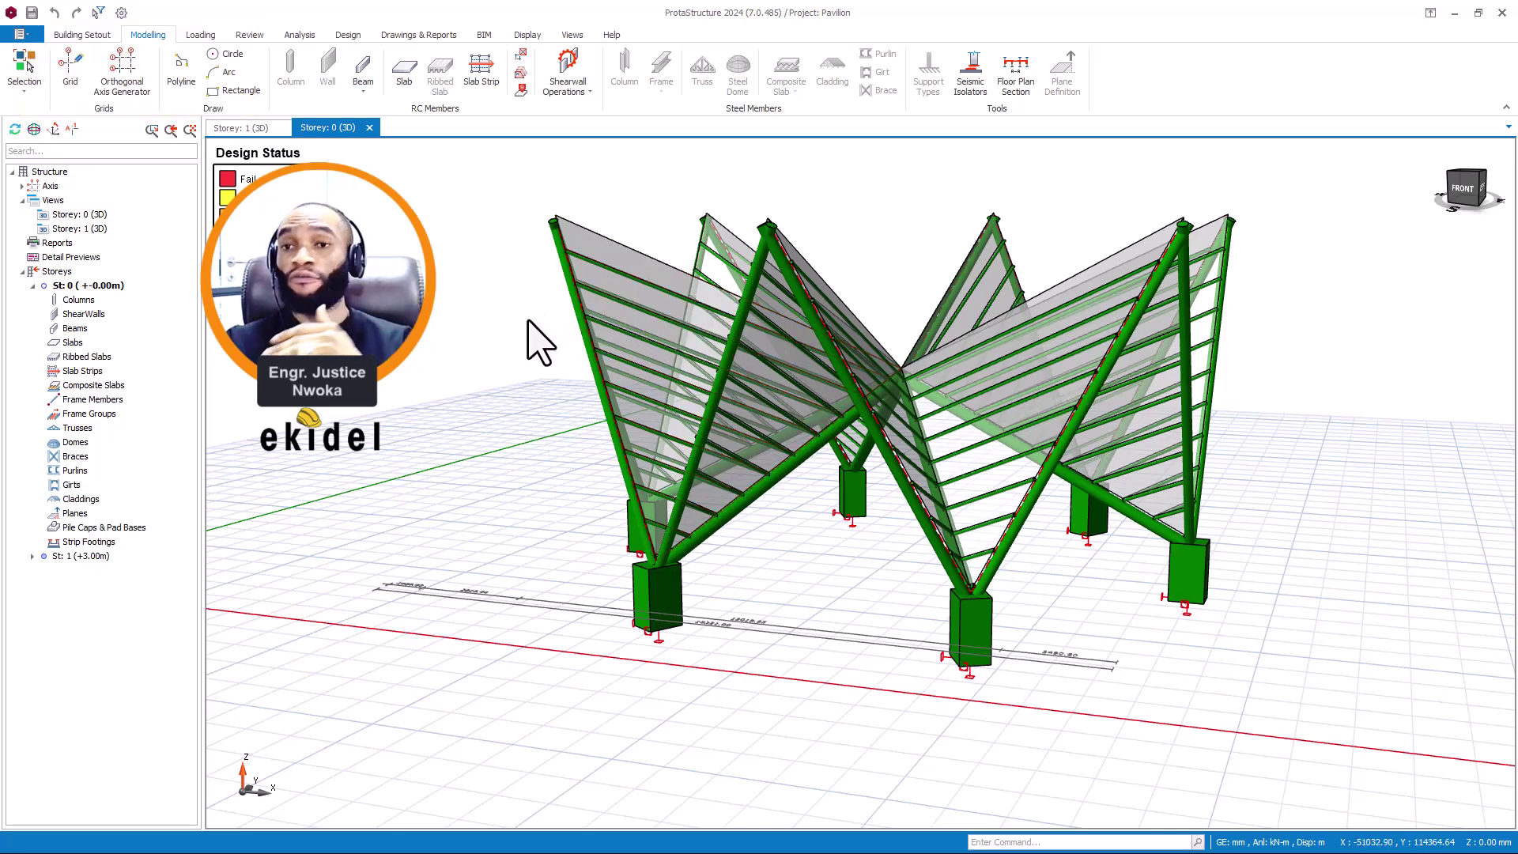
middle_click_drag(532, 328, 694, 356)
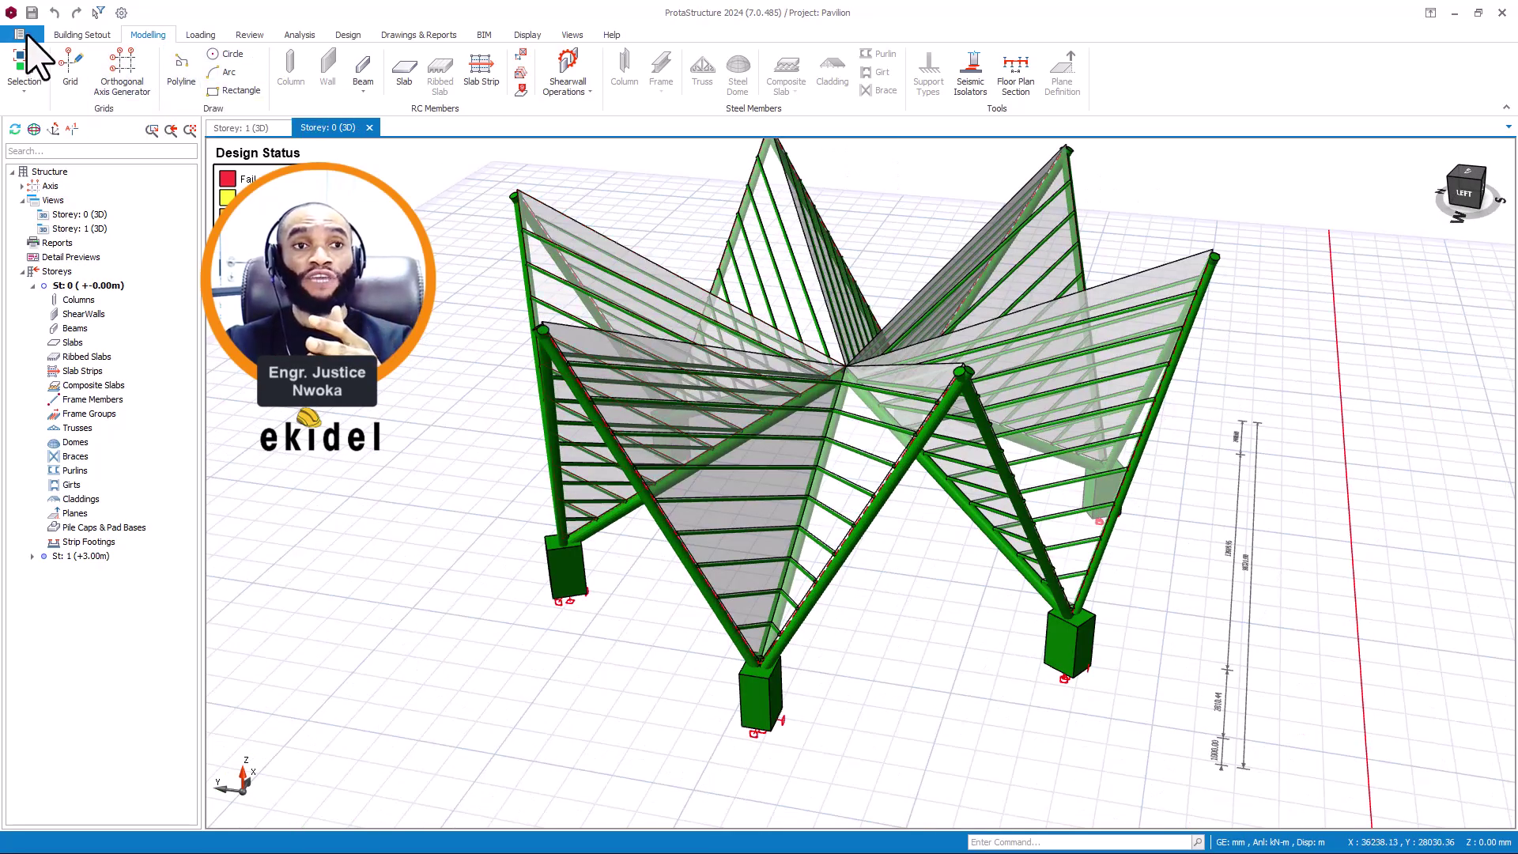
- Open the new project setup and review the United Kingdom (EuroCode) and United States IBC and UBC design code templates
left_click(24, 35)
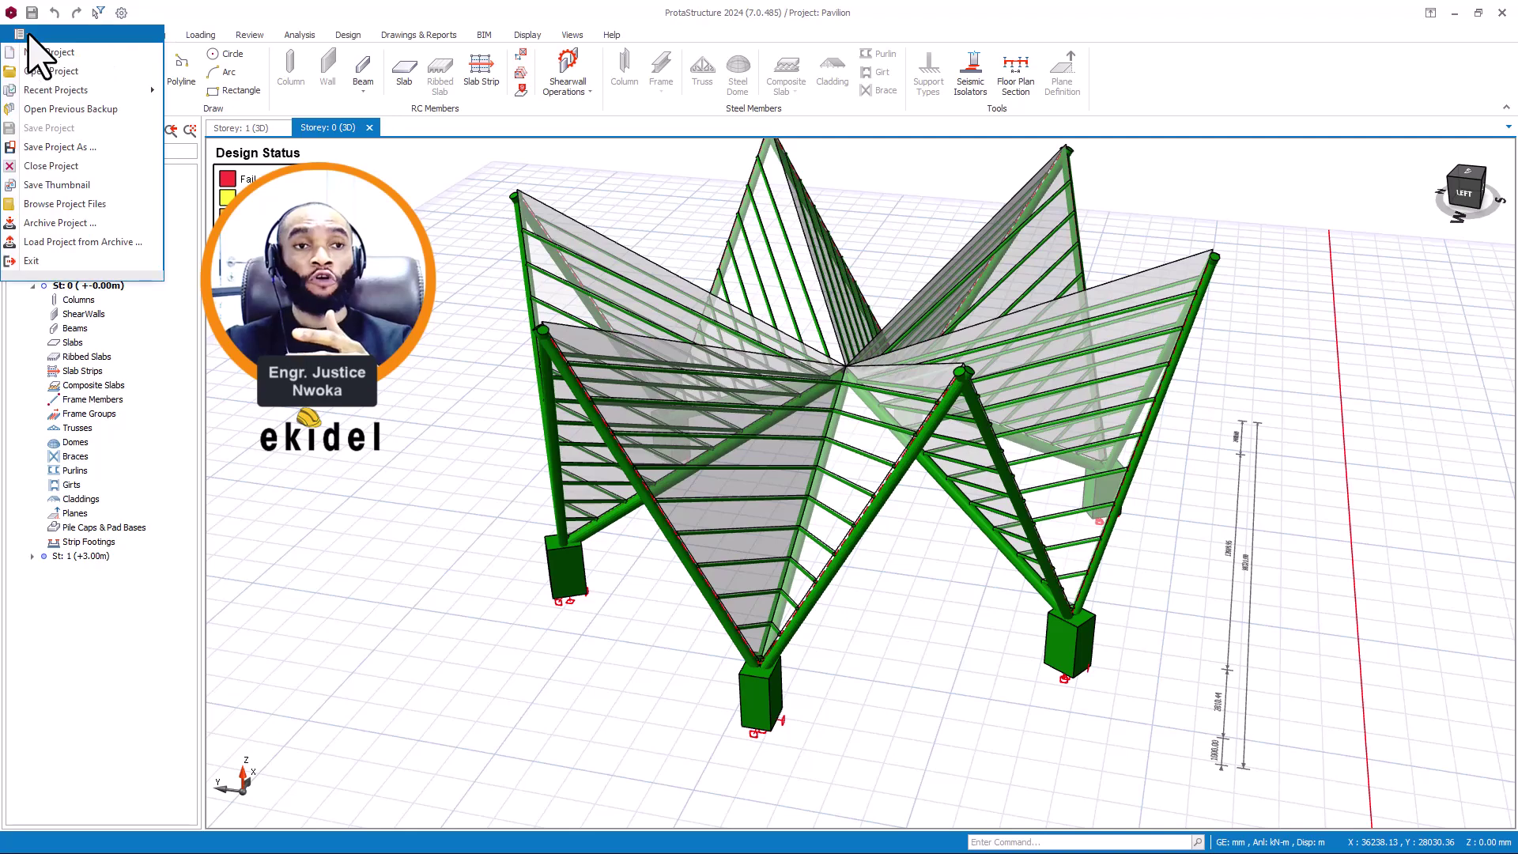
left_click(53, 52)
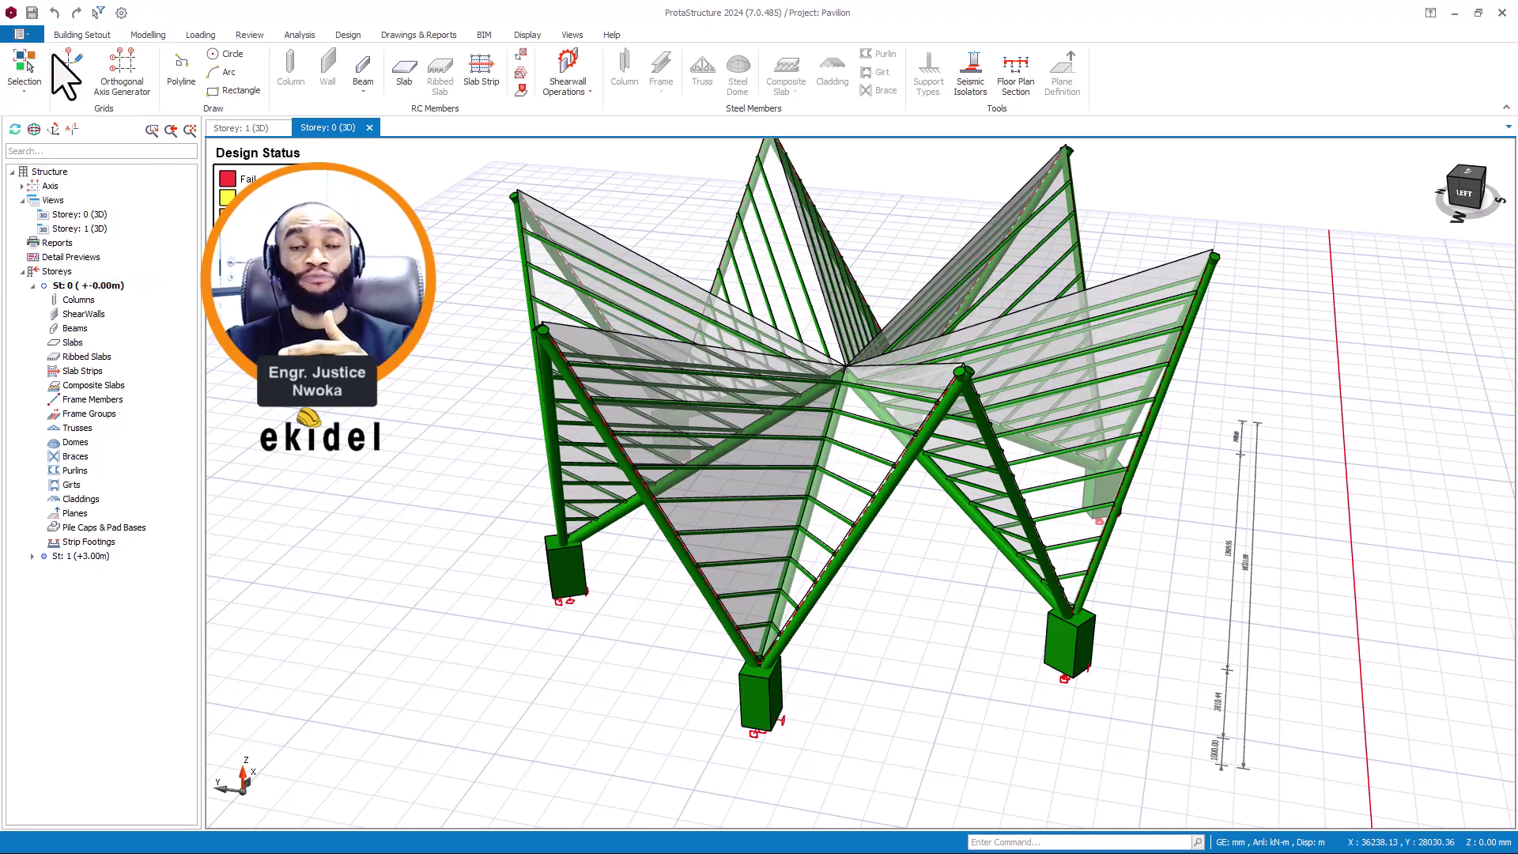
scroll(777, 423, "down", 4)
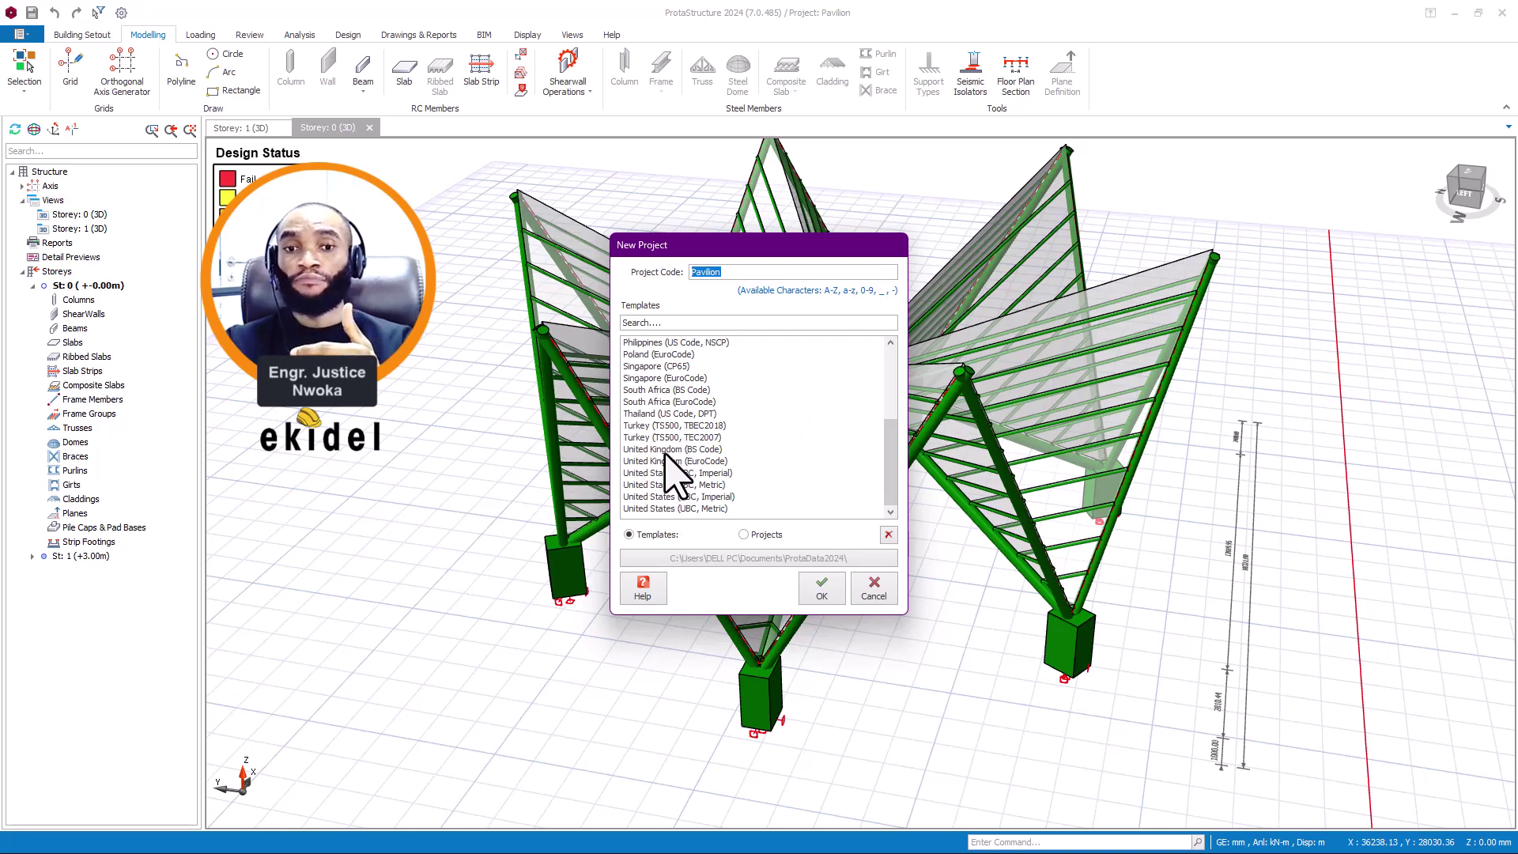
left_click(684, 462)
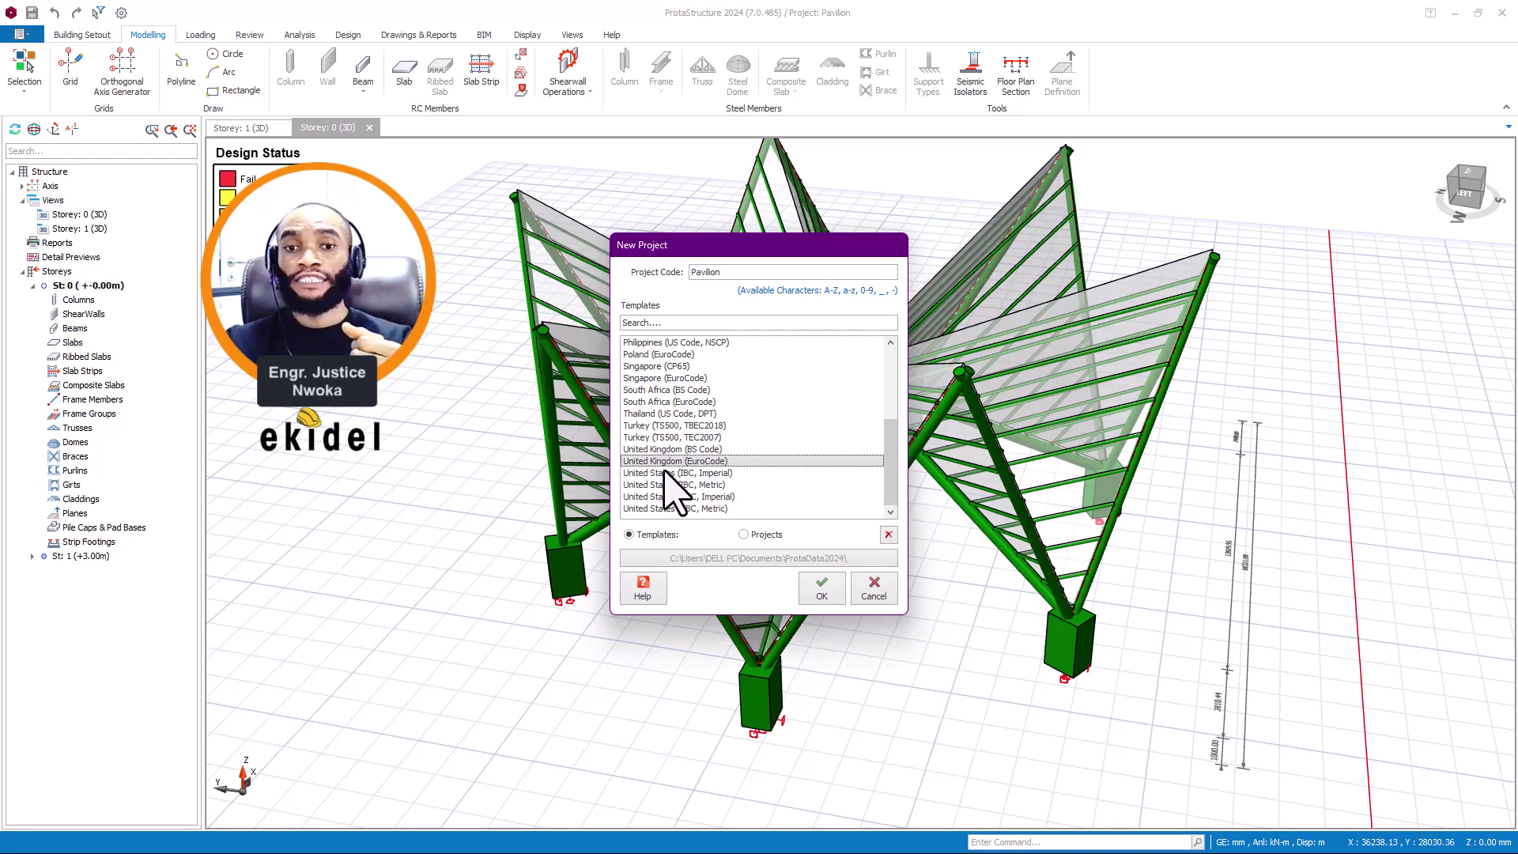
left_click(664, 473)
left_click(666, 485)
left_click(668, 496)
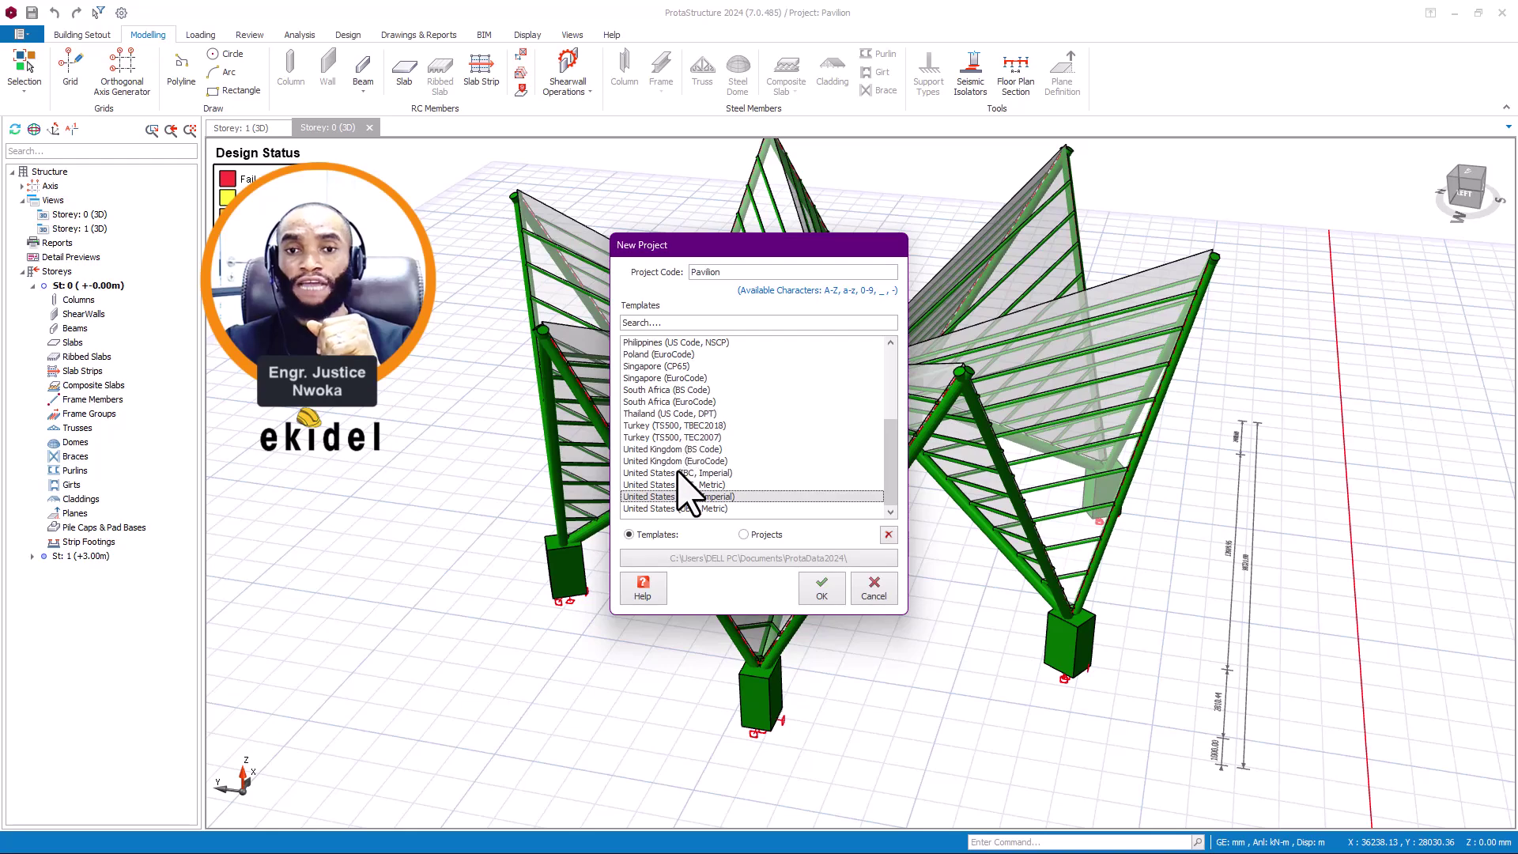
- Compare the United States IBC Imperial and Metric templates, look through the other countries' templates, and close the setup without creating a project
scroll(685, 474, "up", 2)
scroll(694, 379, "down", 2)
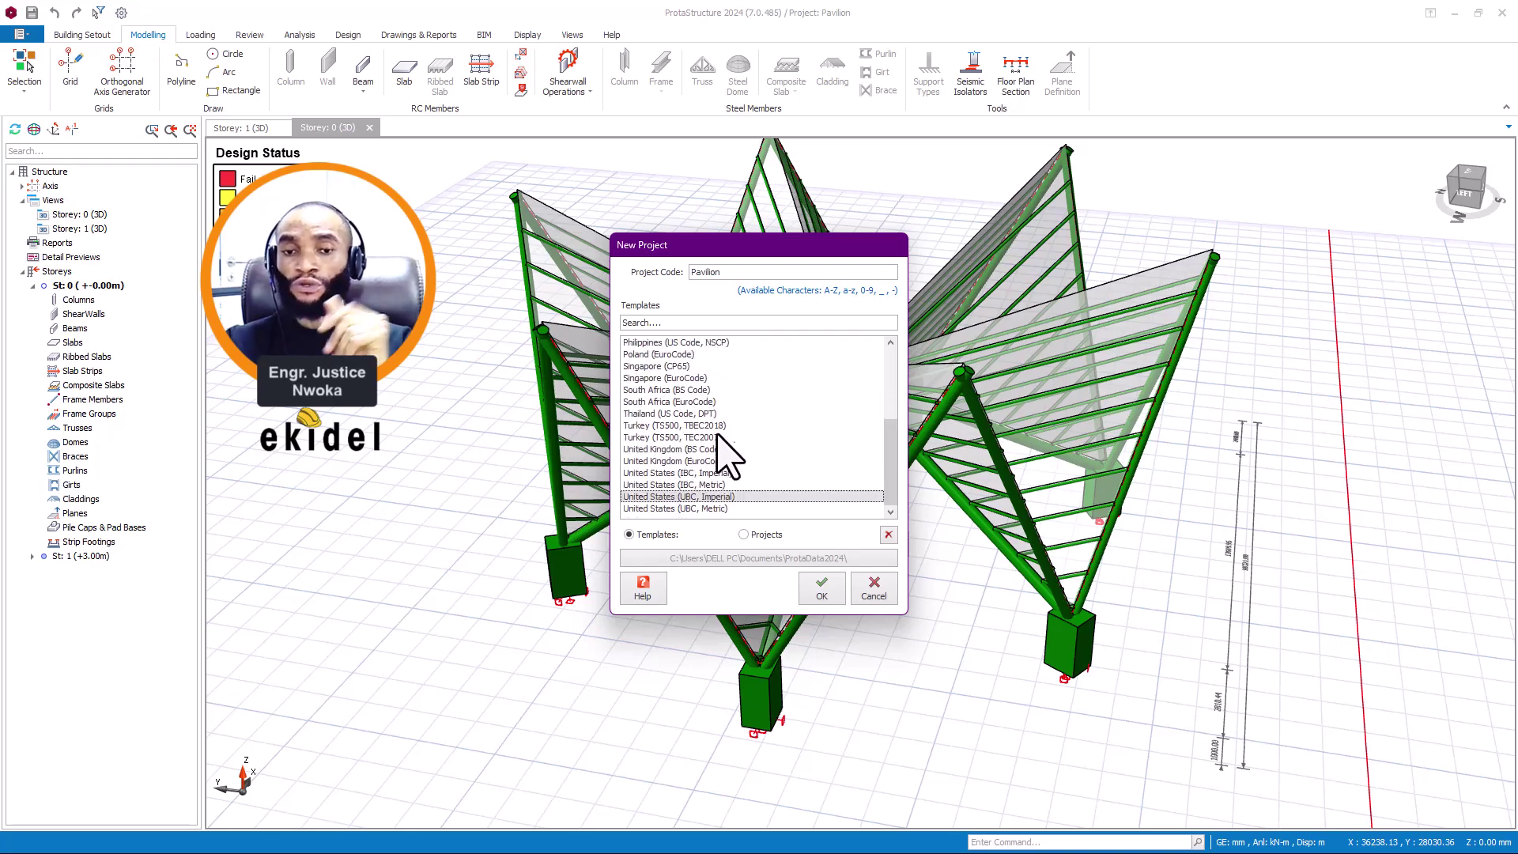
left_click(664, 473)
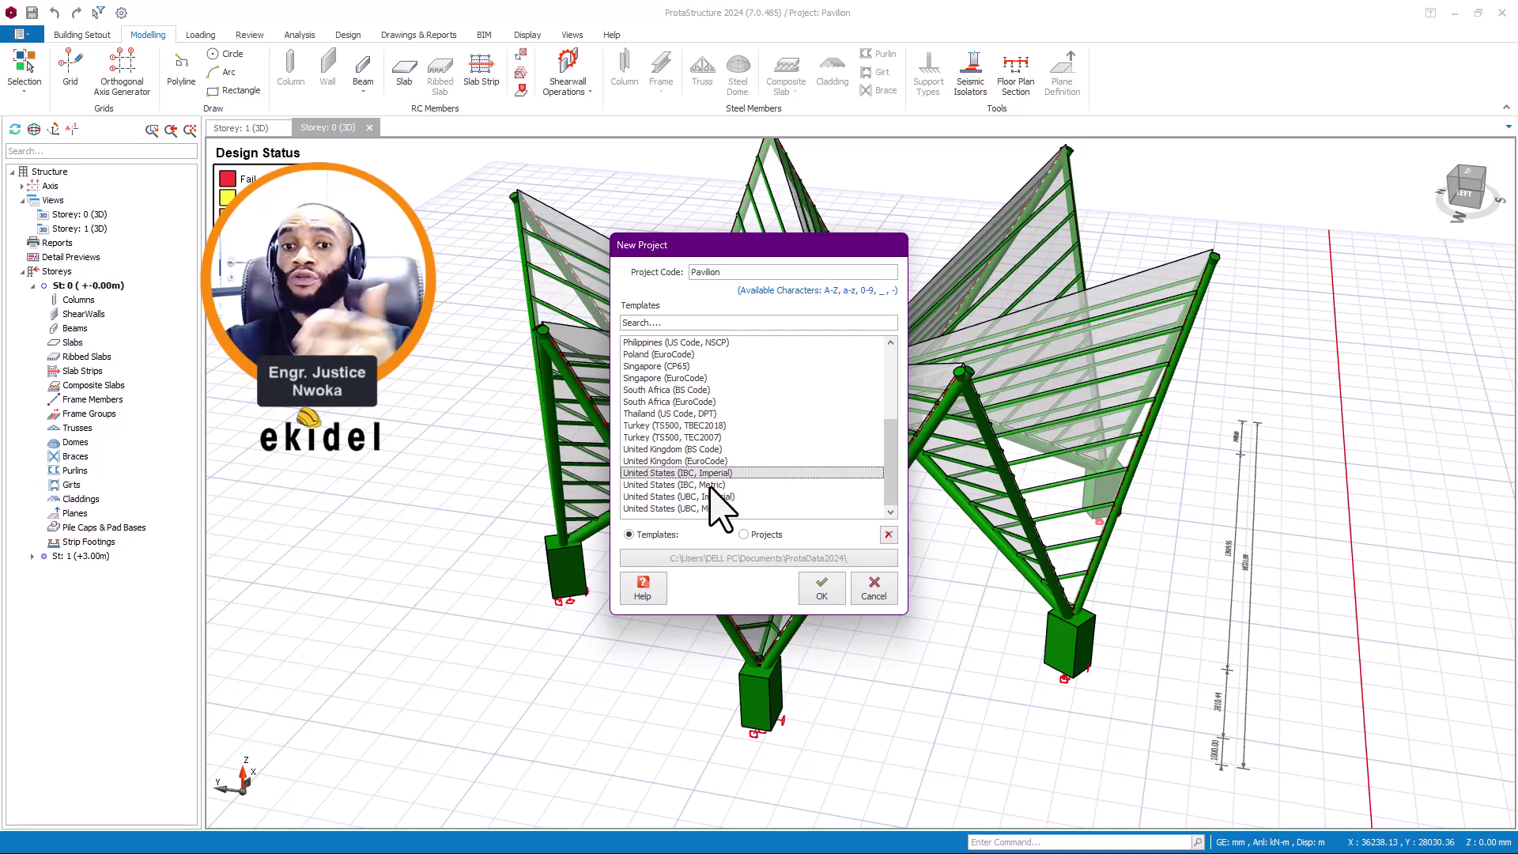
left_click(696, 484)
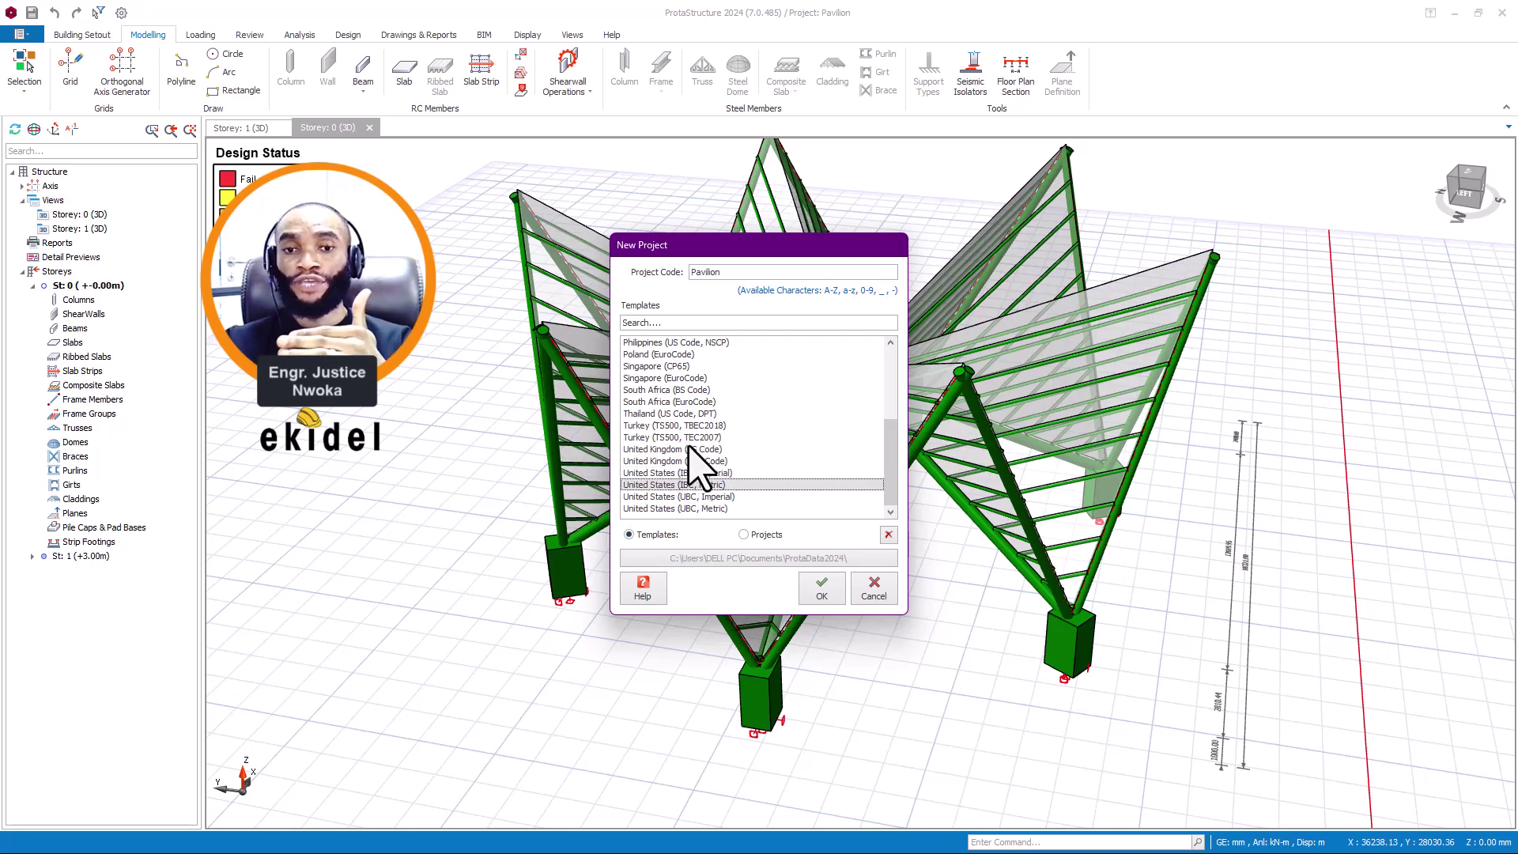
scroll(689, 453, "up", 2)
scroll(690, 430, "up", 2)
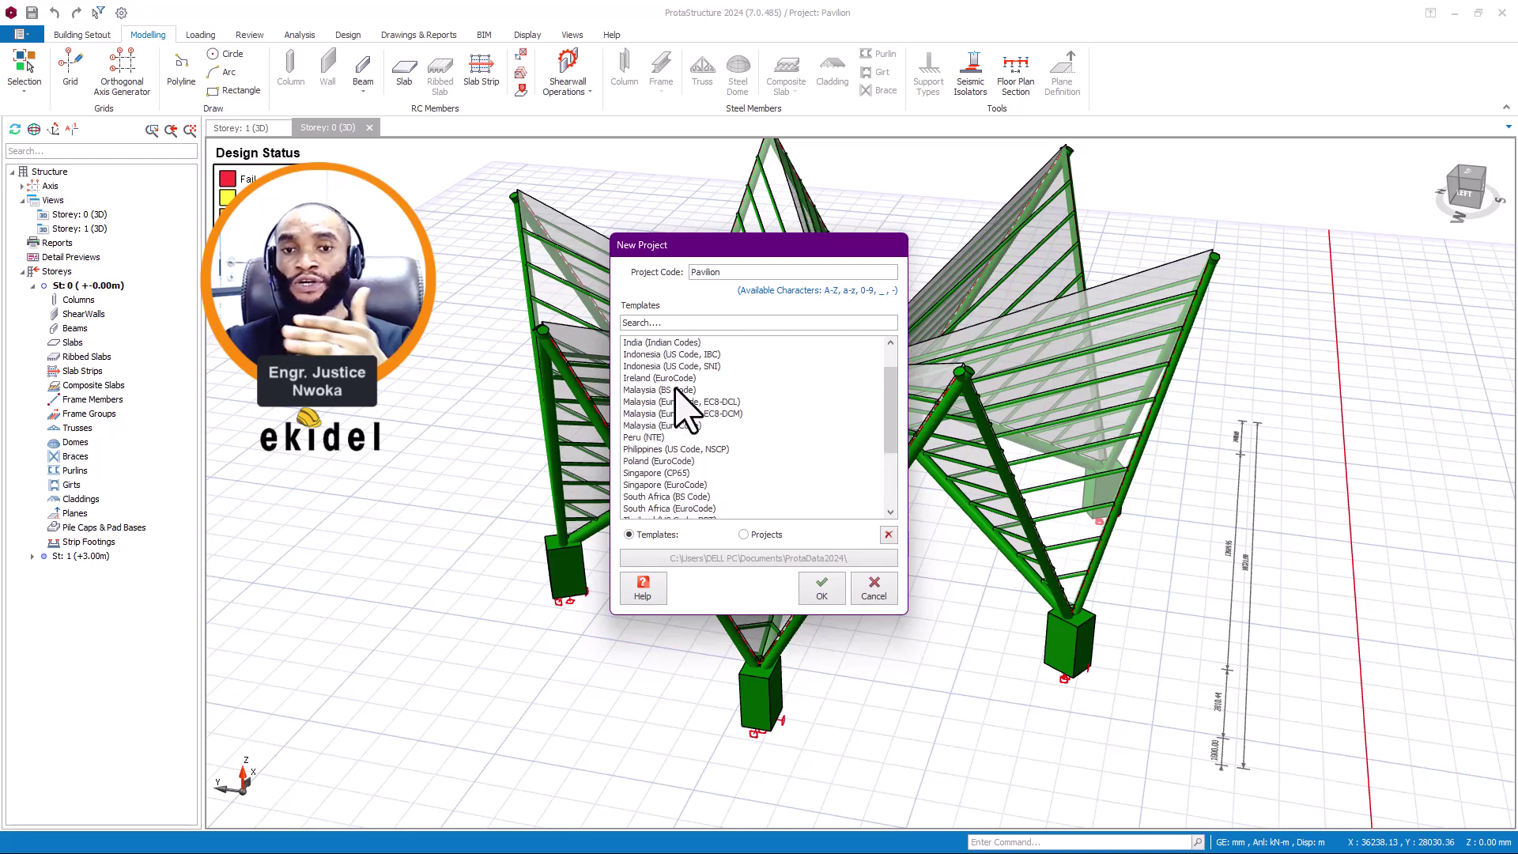
scroll(702, 383, "down", 2)
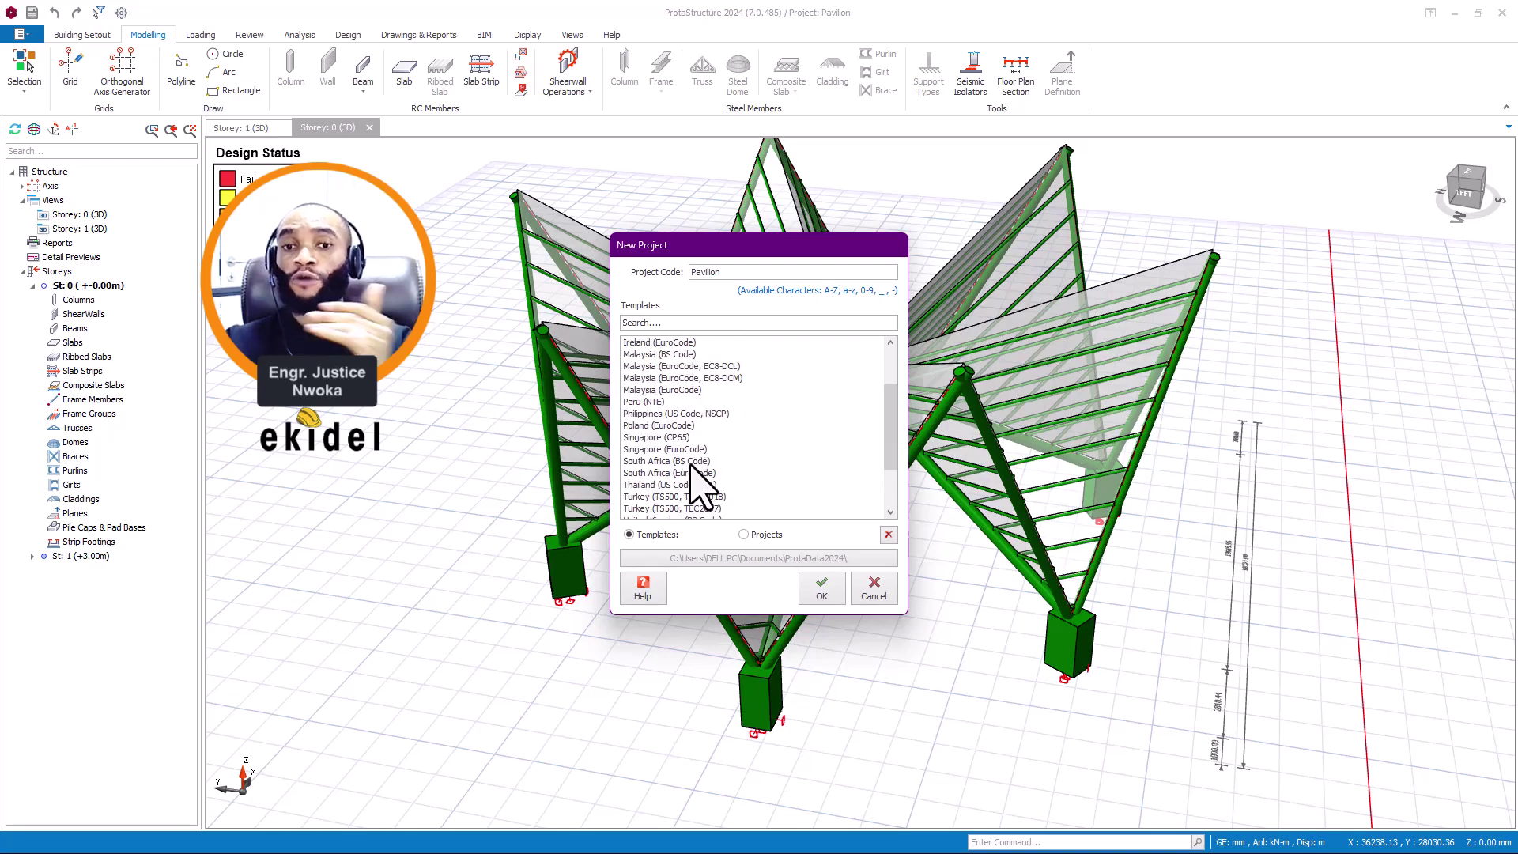
scroll(678, 435, "down", 2)
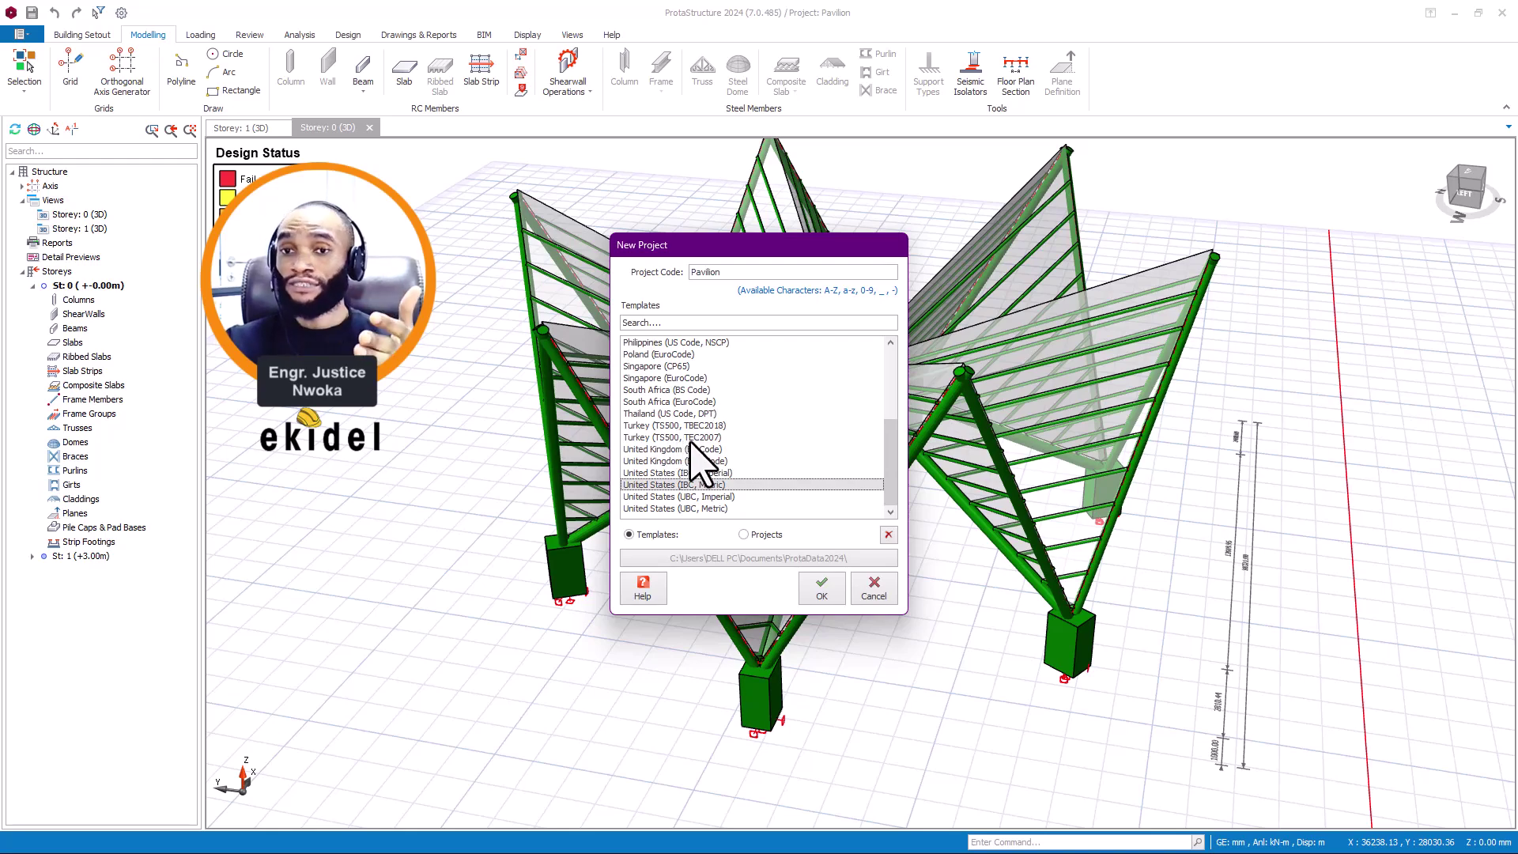
left_click(873, 591)
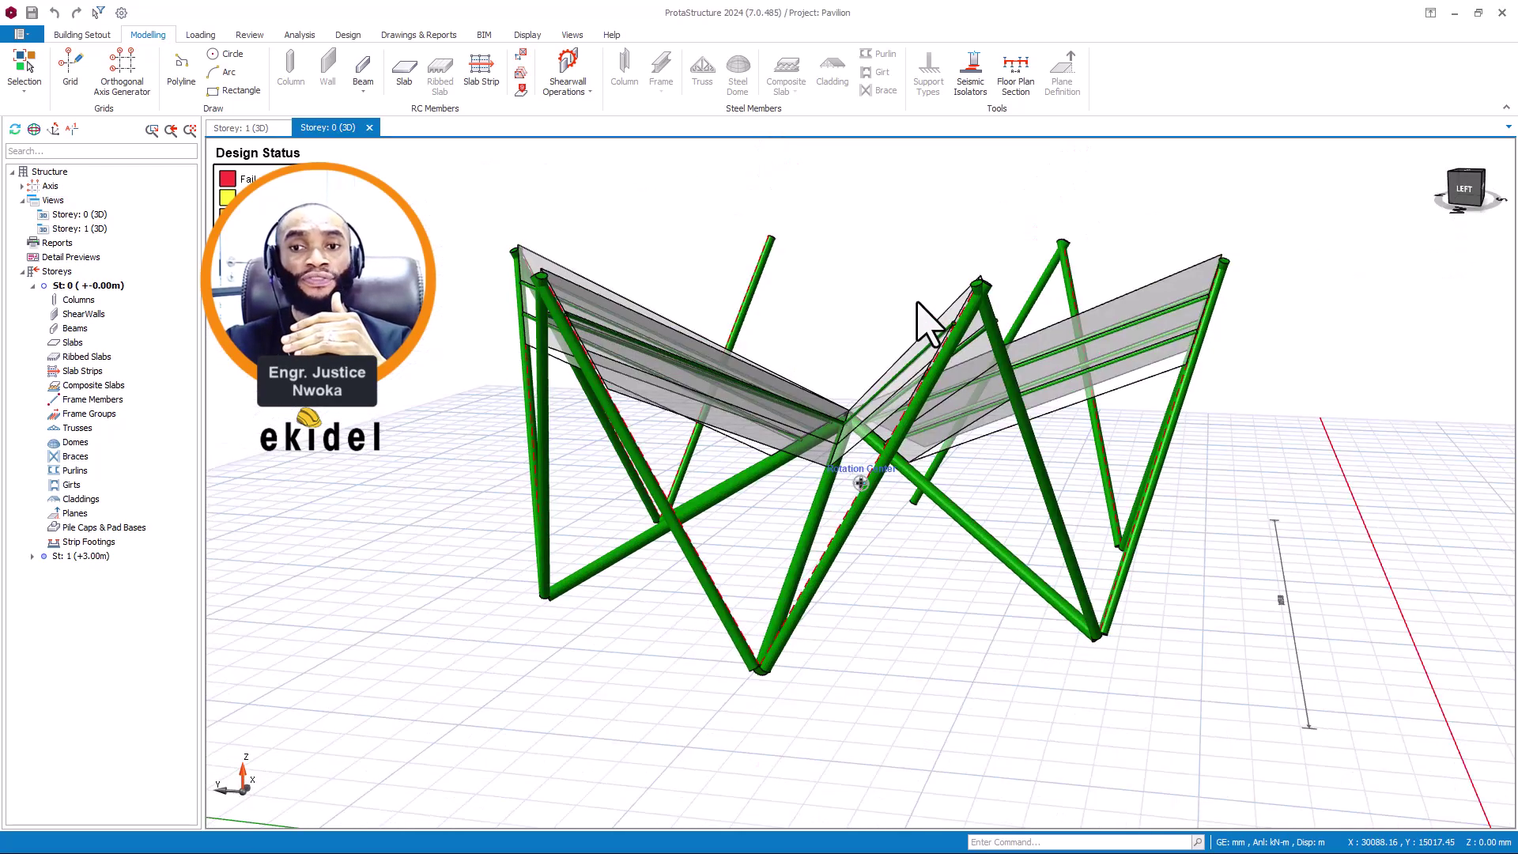
- View the design status model from its left side and switch back to the Storey 1 3D view
middle_click_drag(921, 322, 925, 320)
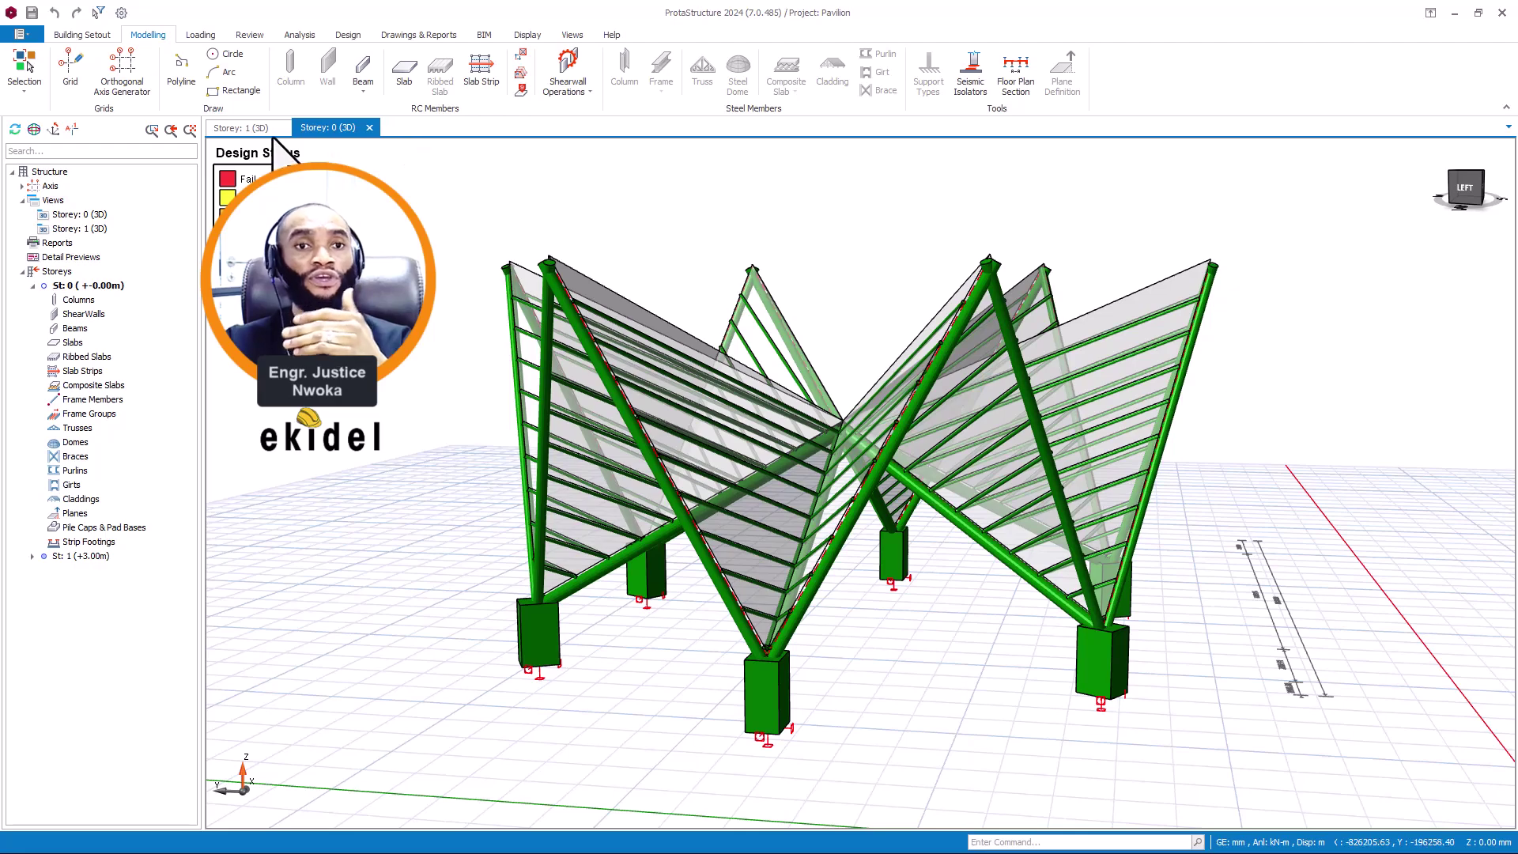
left_click(265, 131)
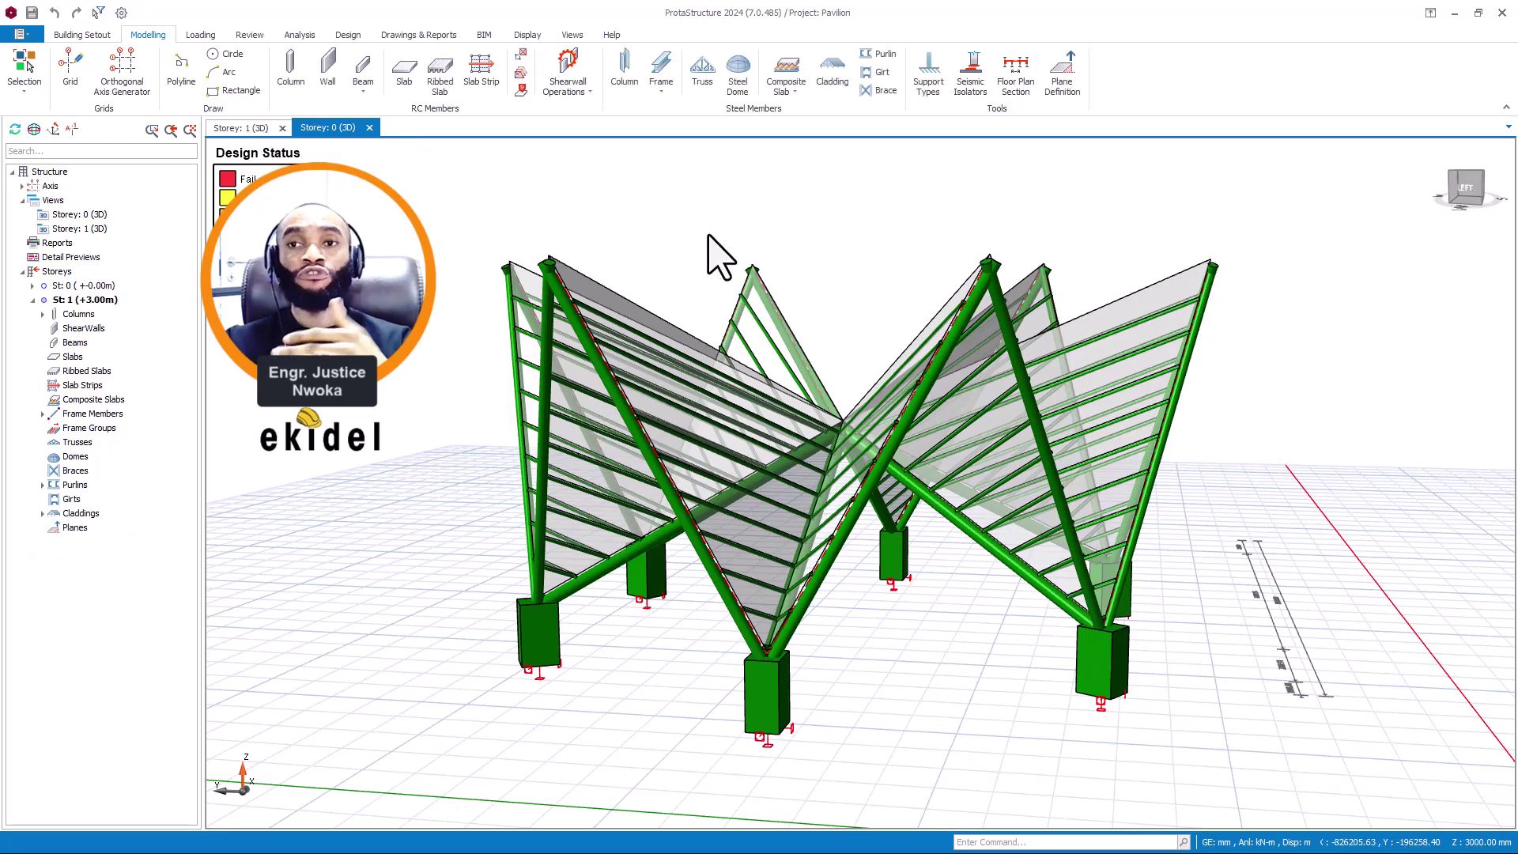